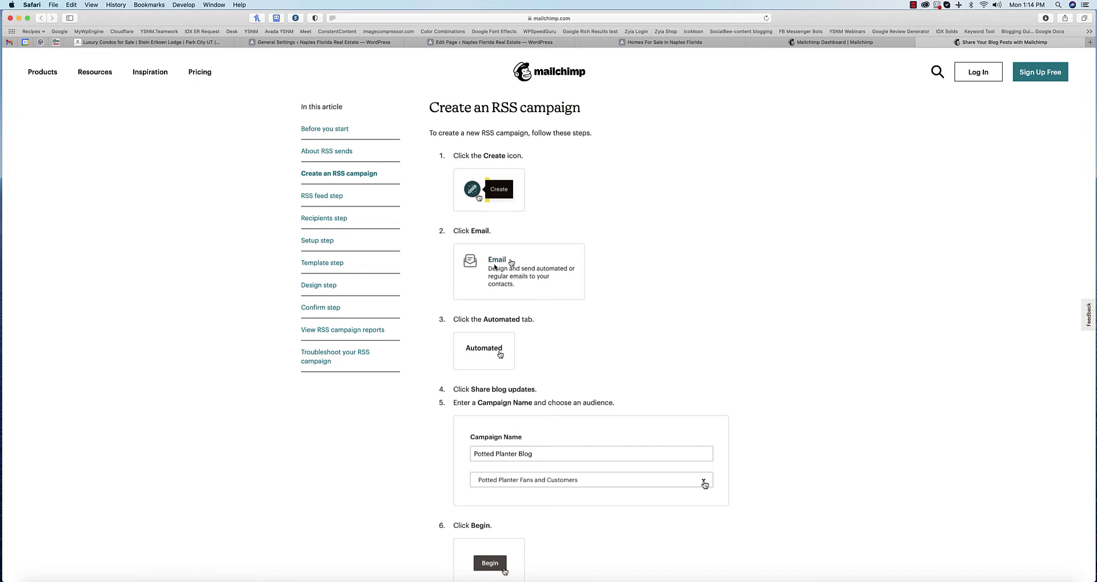
- In the Mailchimp dashboard, start a new automated email campaign of the Share blog updates type, checking the RSS campaign help article
click(834, 43)
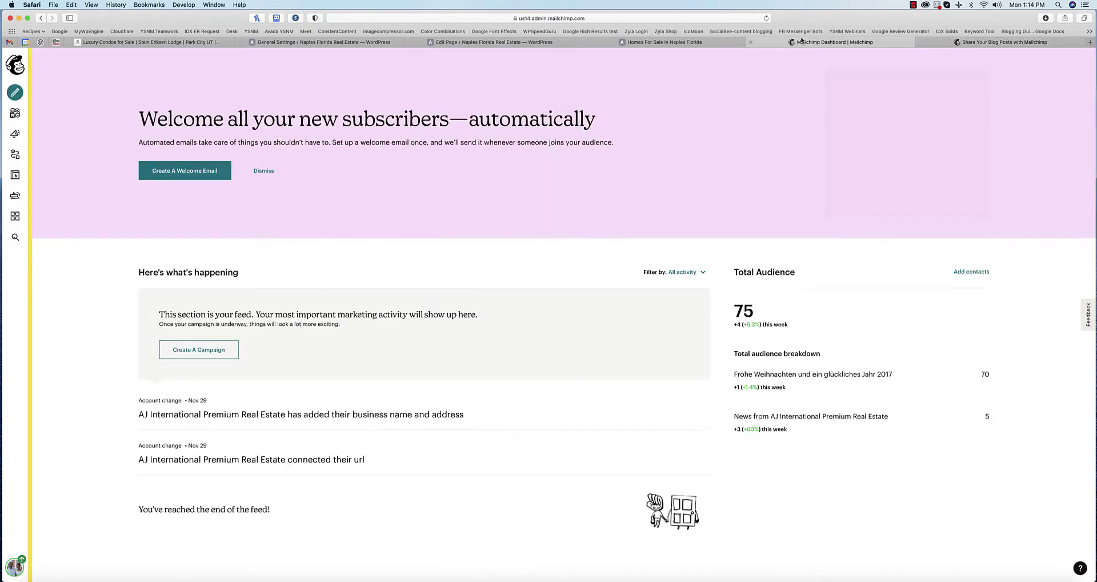
click(15, 92)
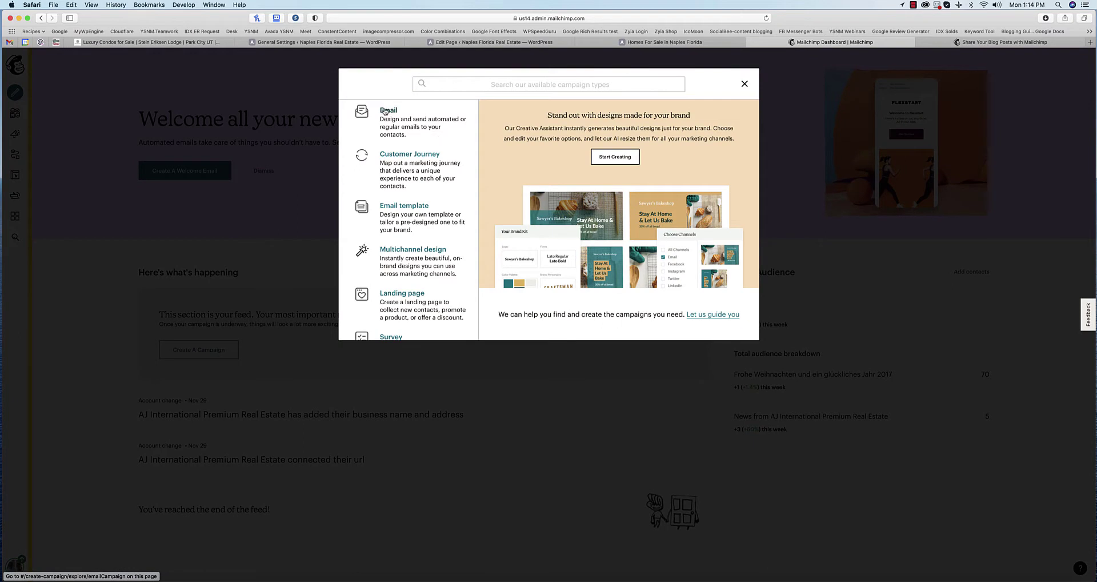
click(386, 113)
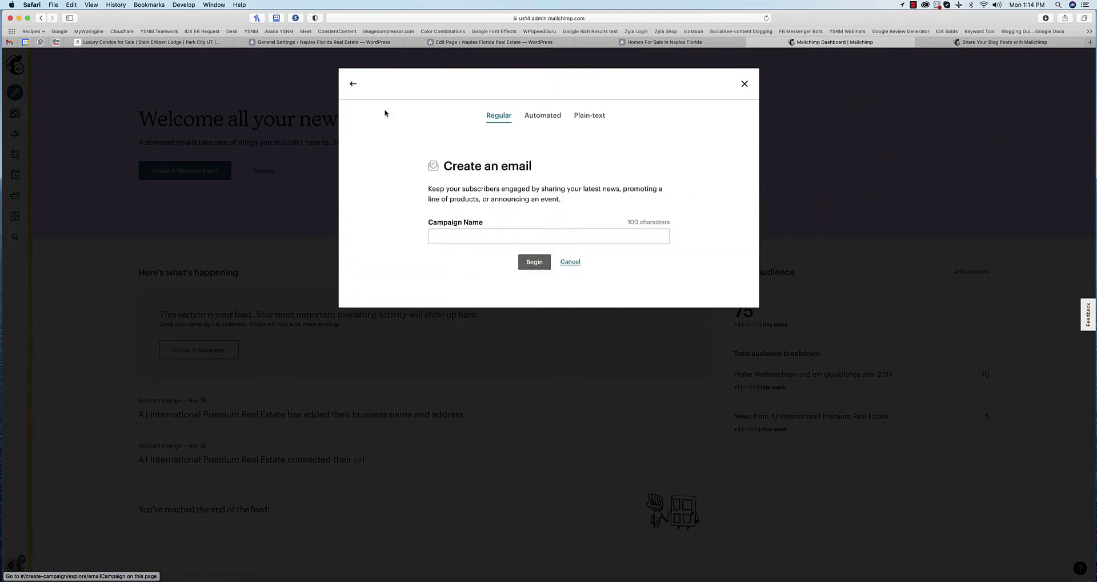
click(542, 117)
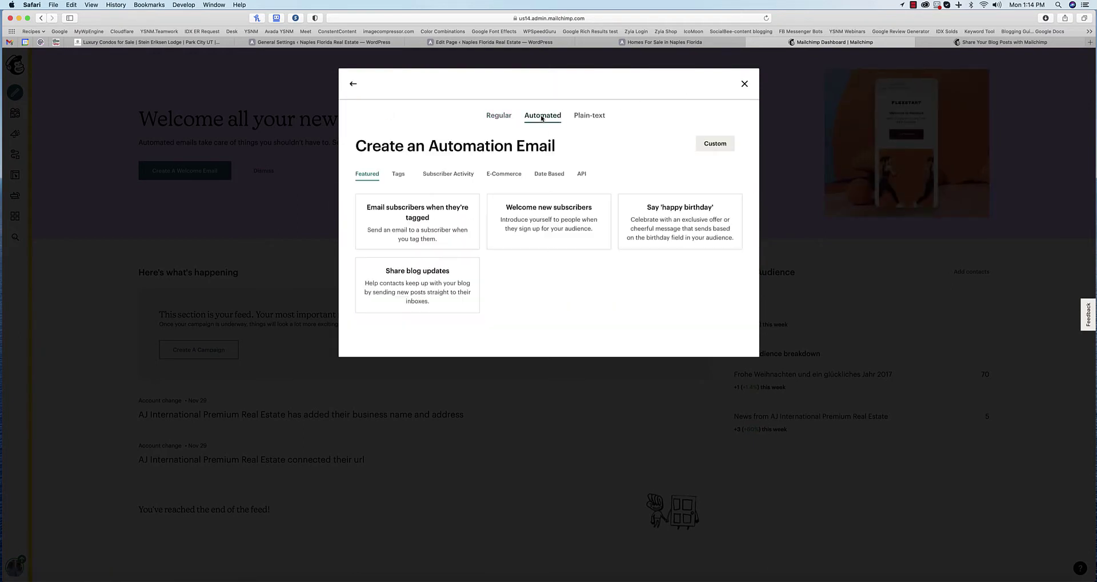
click(960, 43)
scroll(648, 353, down, 5)
scroll(648, 353, down, 3)
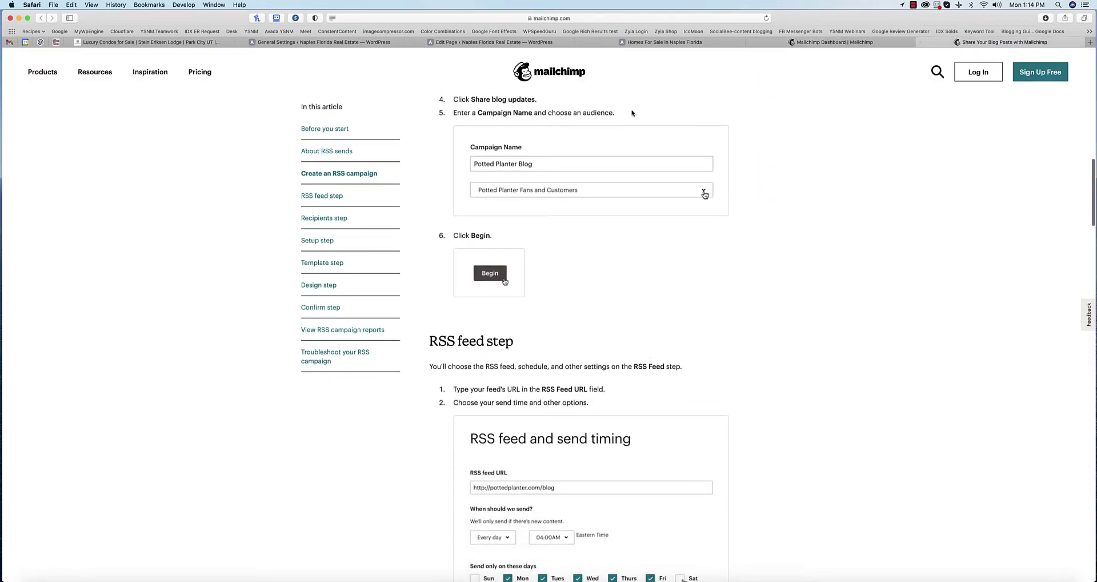
click(789, 45)
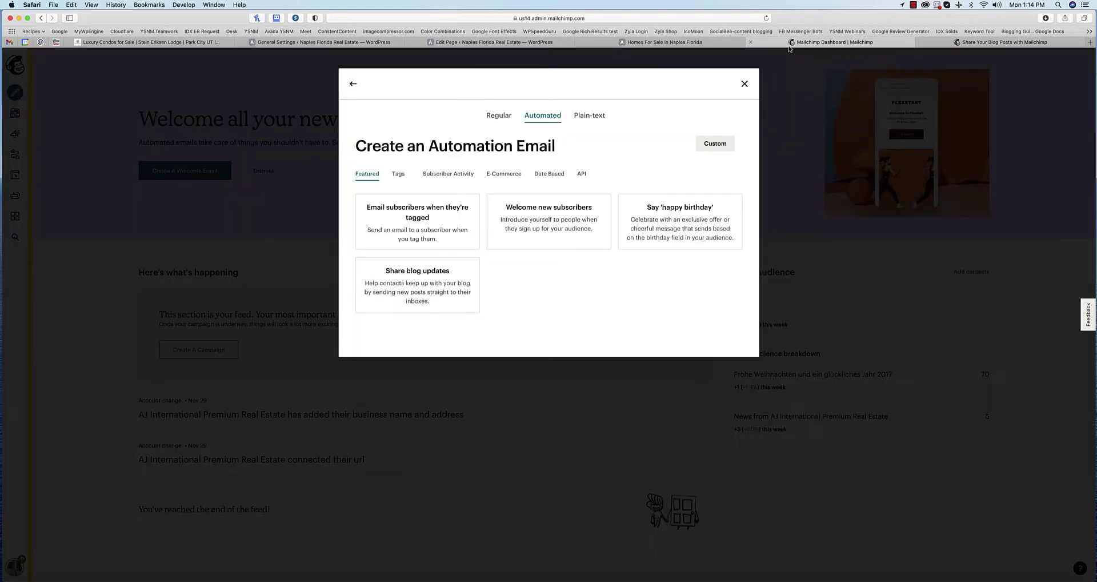
click(414, 278)
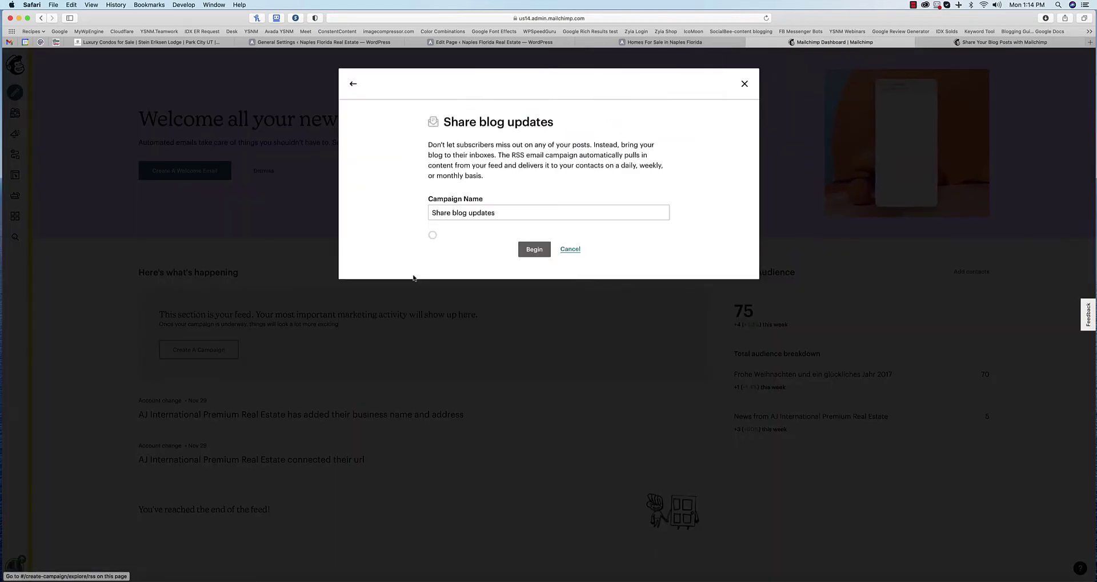
- Name the campaign "AJNaplesRealty Blog Updates"
triple_click(499, 206)
text(A)
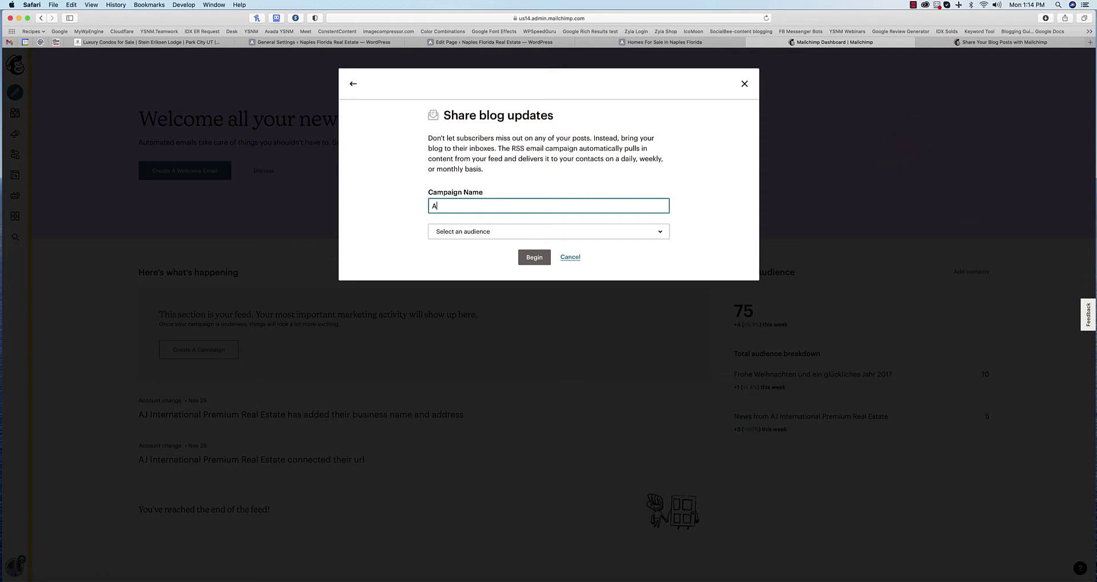
text(JNaplesRe)
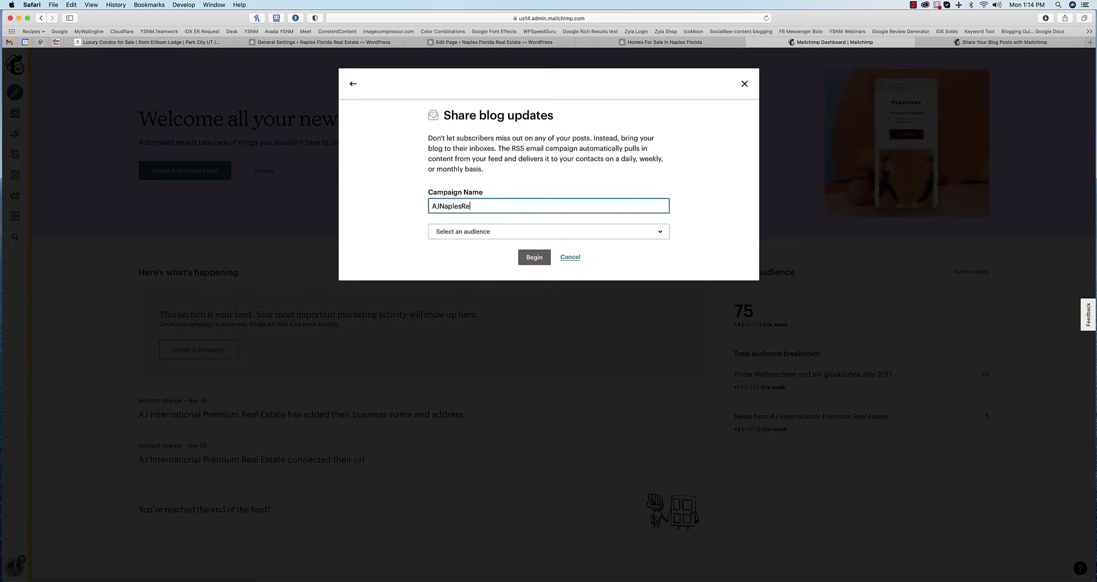
text(alty News)
key(BackSpace)
key(BackSpace)
key(BackSpace)
key(BackSpace)
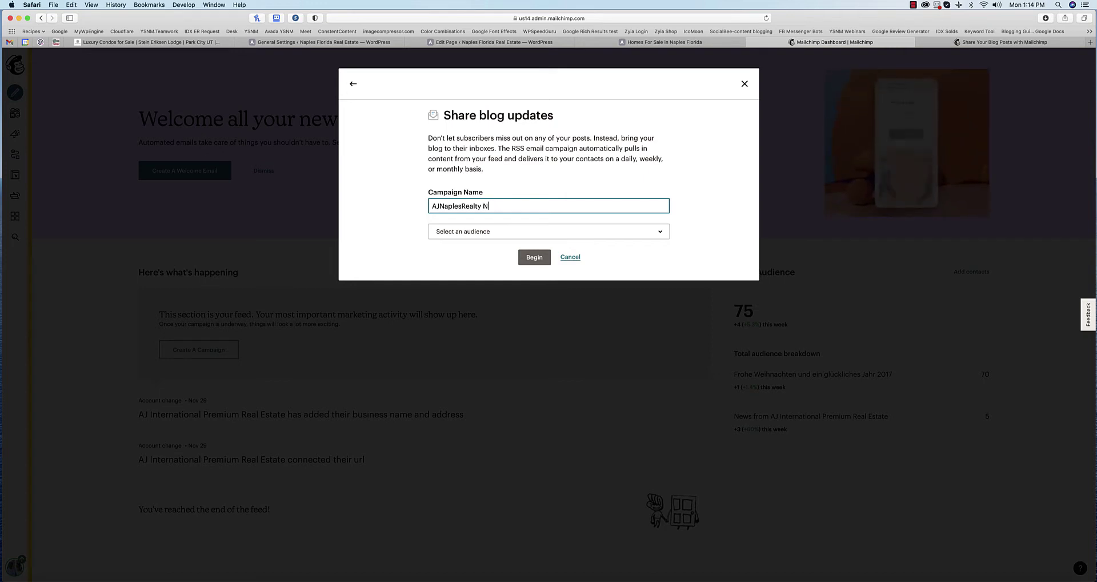
text(Blog Updates)
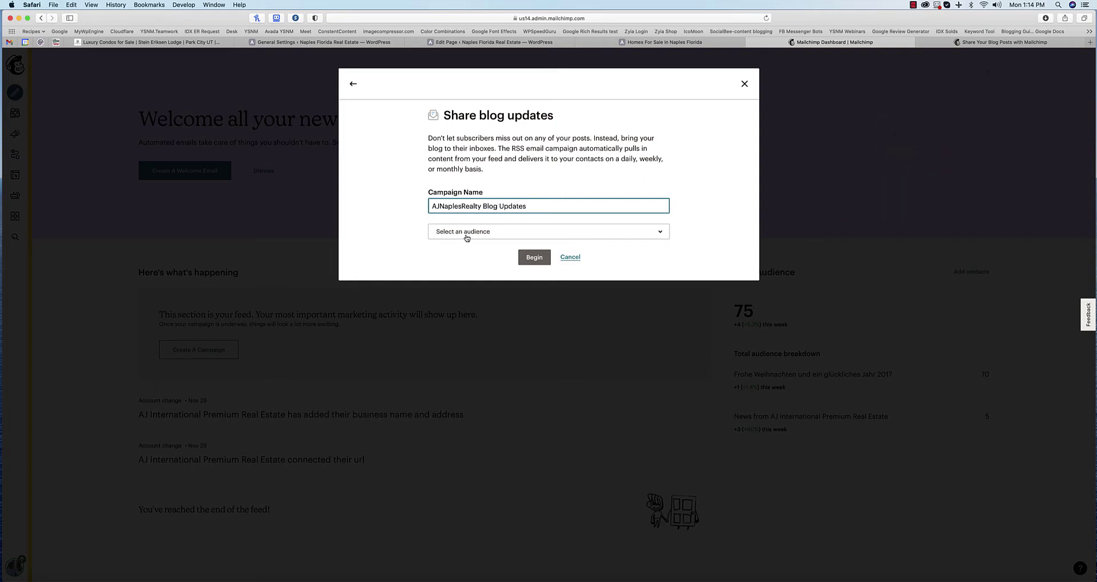
- Choose the audience "News from AJ International Premium Real Estate" and begin the campaign
click(475, 230)
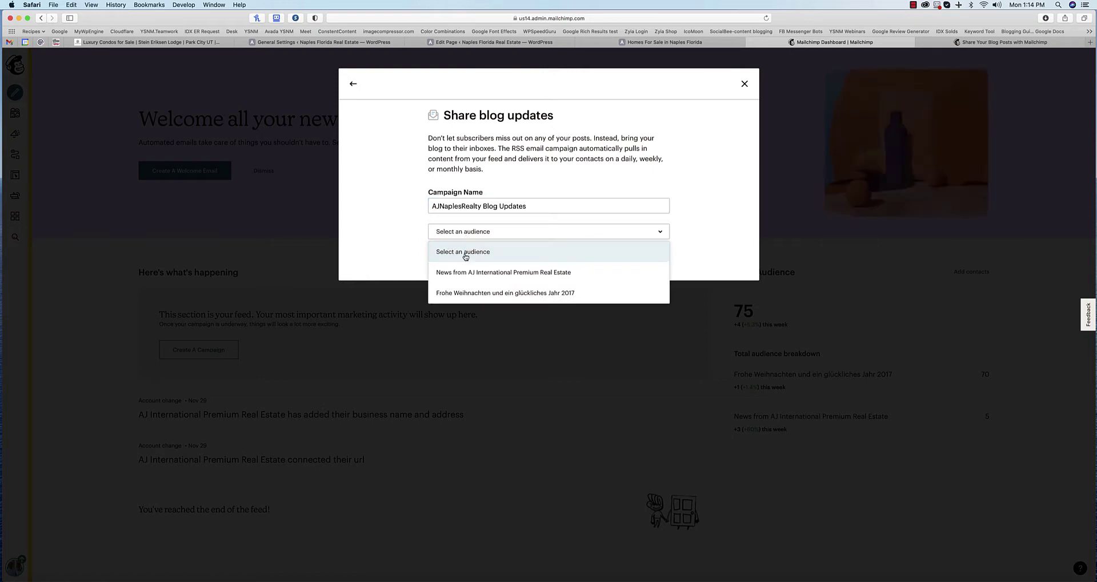
click(481, 272)
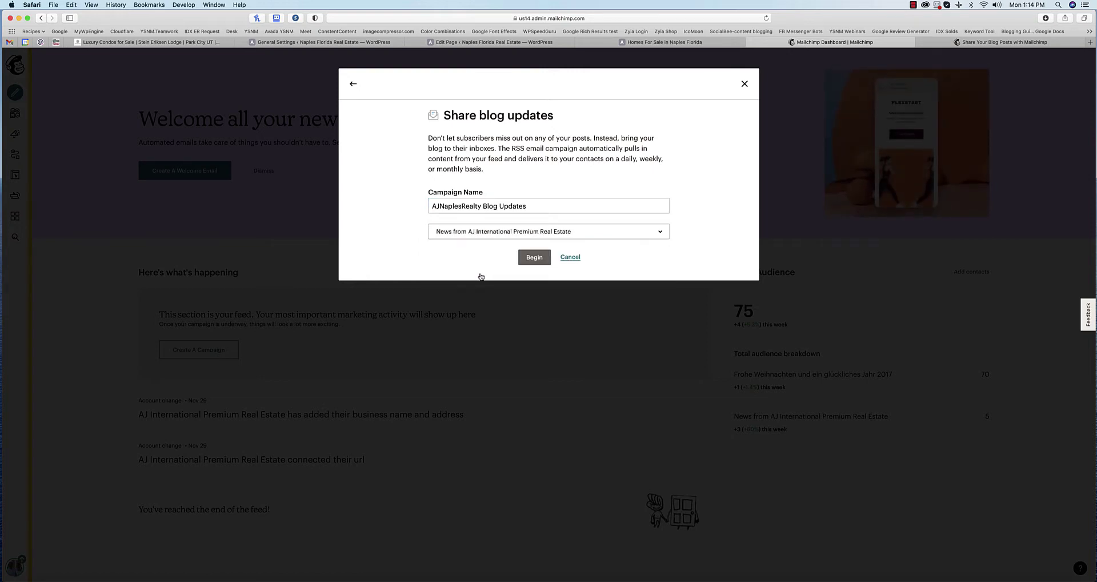
click(536, 258)
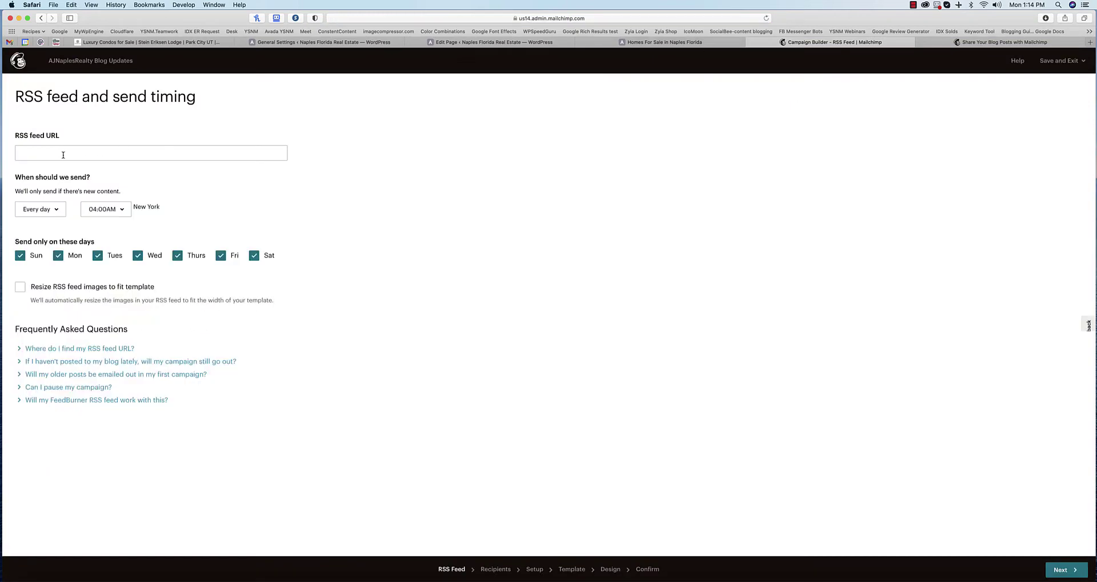
click(618, 43)
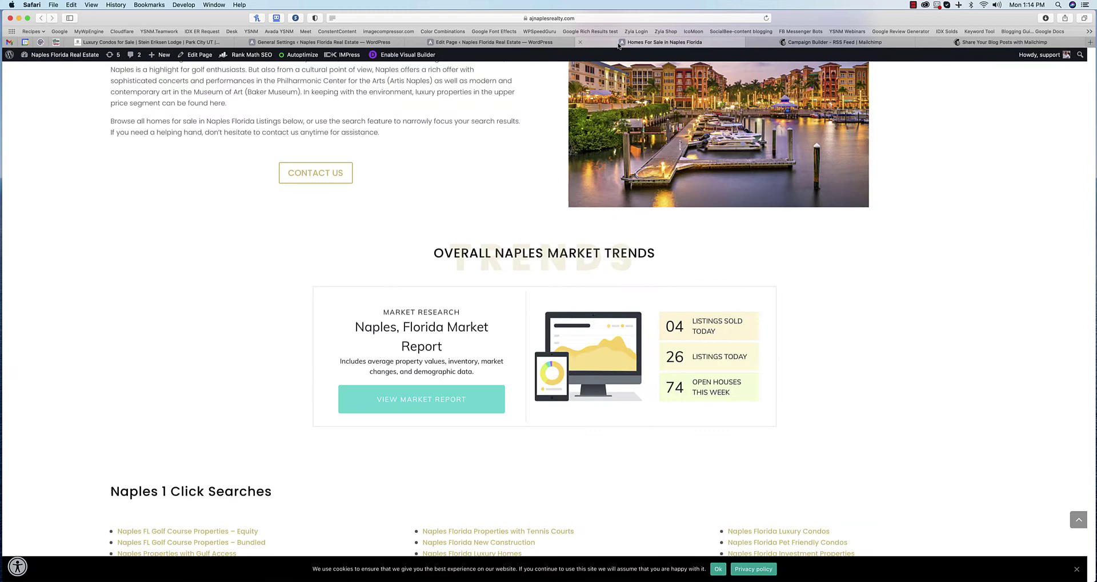
click(608, 19)
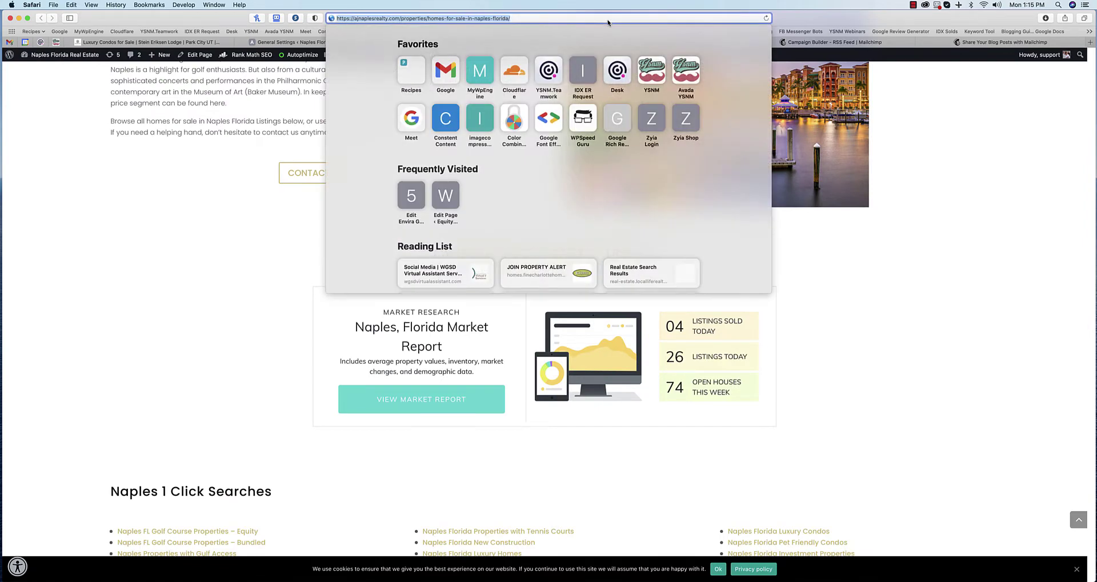
click(608, 19)
key(BackSpace)
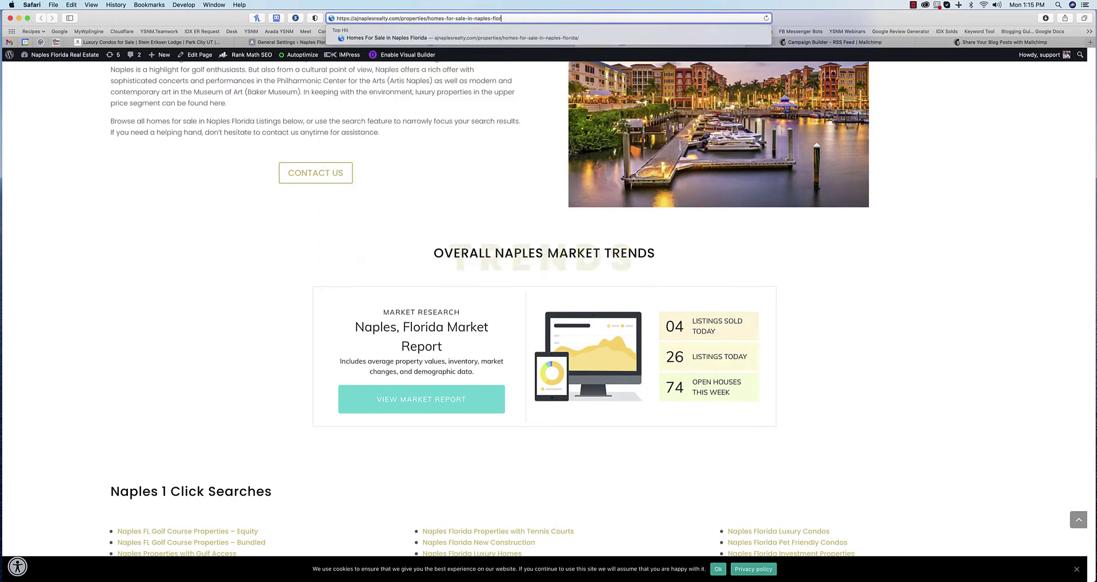
key(BackSpace)
key(BackSpace)
key(BackSpace)
key(BackSpace)
key(BackSpace)
key(BackSpace)
key(BackSpace)
key(BackSpace)
key(BackSpace)
key(BackSpace)
key(BackSpace)
key(BackSpace)
key(BackSpace)
key(BackSpace)
key(BackSpace)
key(BackSpace)
key(BackSpace)
key(BackSpace)
key(BackSpace)
key(BackSpace)
key(BackSpace)
key(BackSpace)
key(BackSpace)
key(BackSpace)
key(BackSpace)
key(BackSpace)
key(BackSpace)
key(BackSpace)
key(BackSpace)
key(BackSpace)
key(BackSpace)
key(BackSpace)
text(feed)
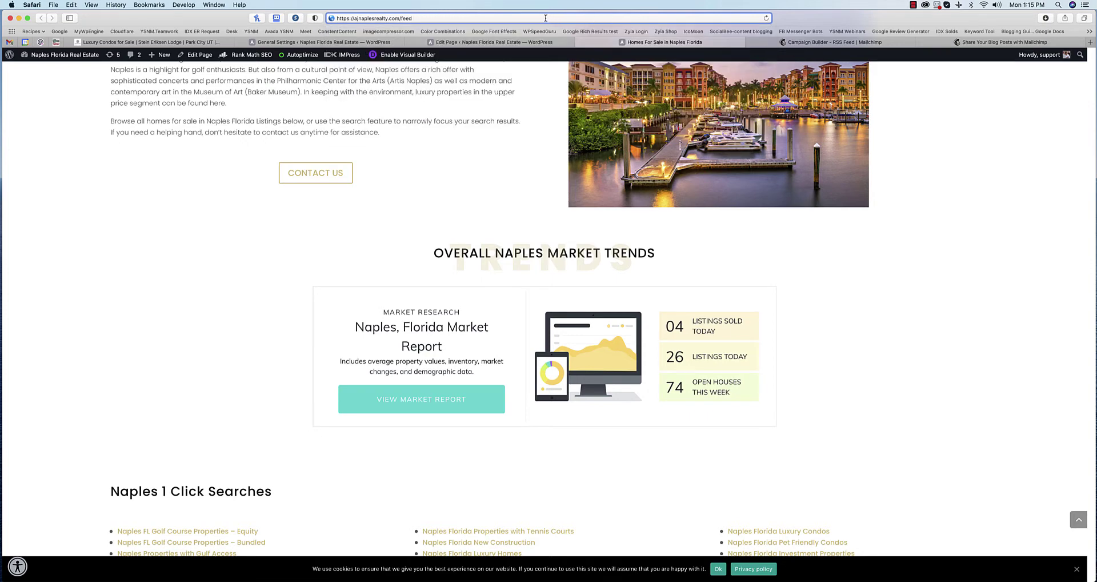
drag(476, 20, 326, 19)
right_click(370, 18)
click(381, 30)
- Load the site's feed address in the browser to check the RSS feed
click(437, 18)
key(Return)
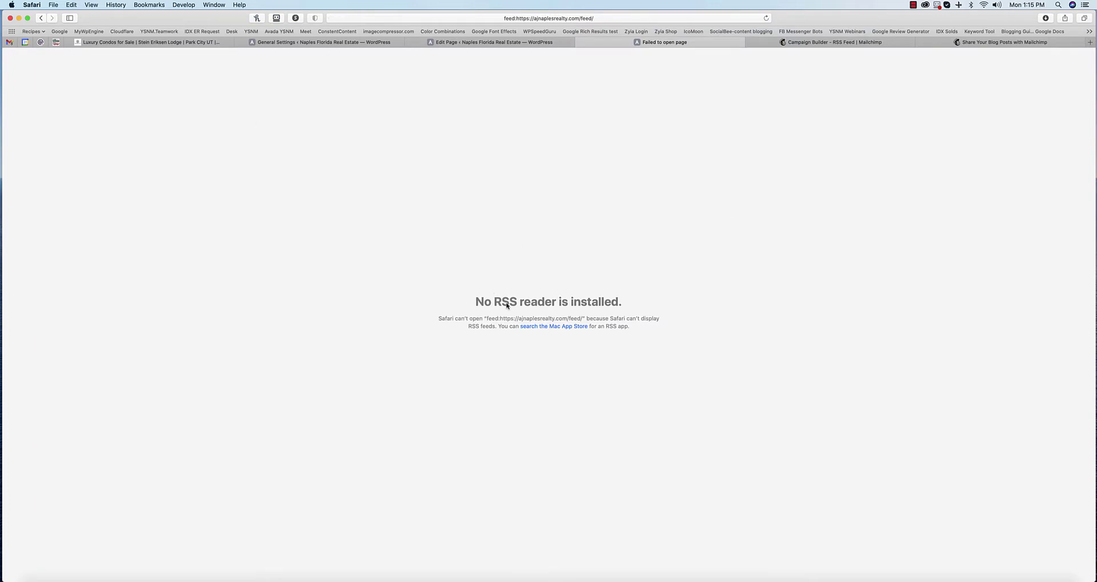
scroll(506, 305, up, 5)
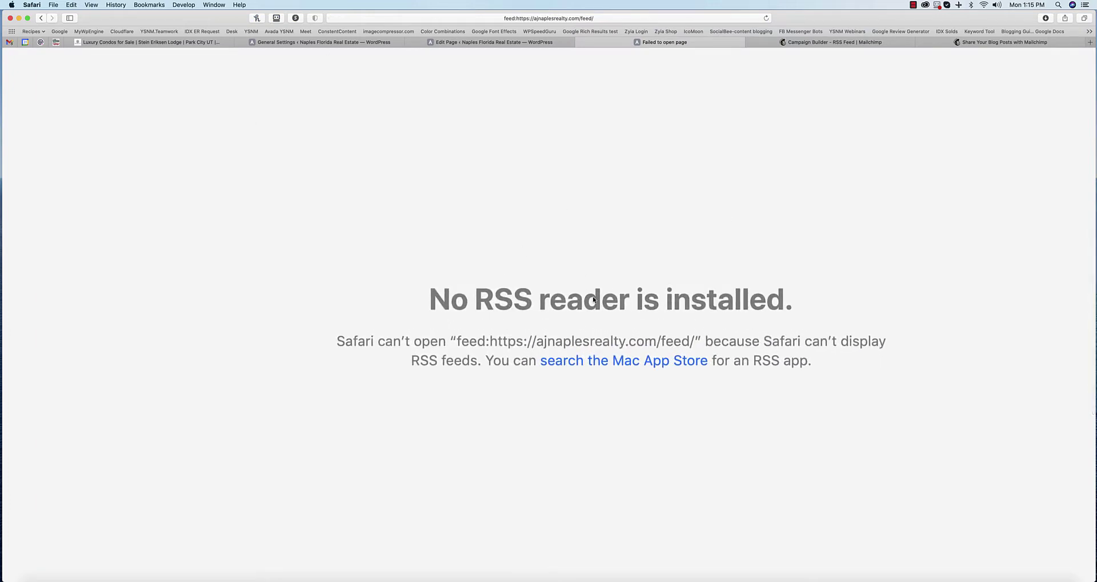
scroll(594, 299, down, 2)
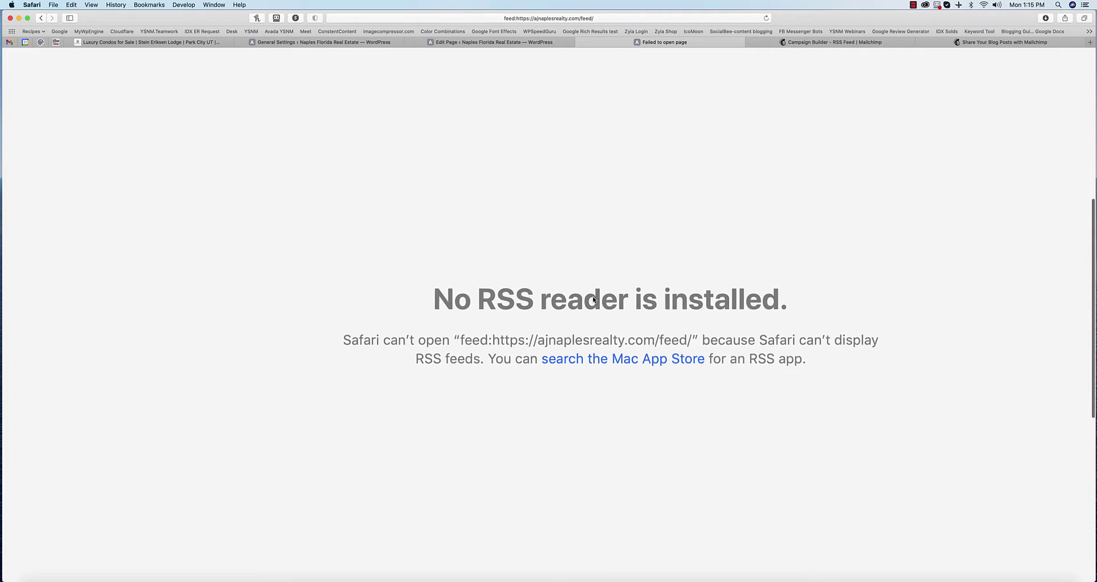
click(840, 43)
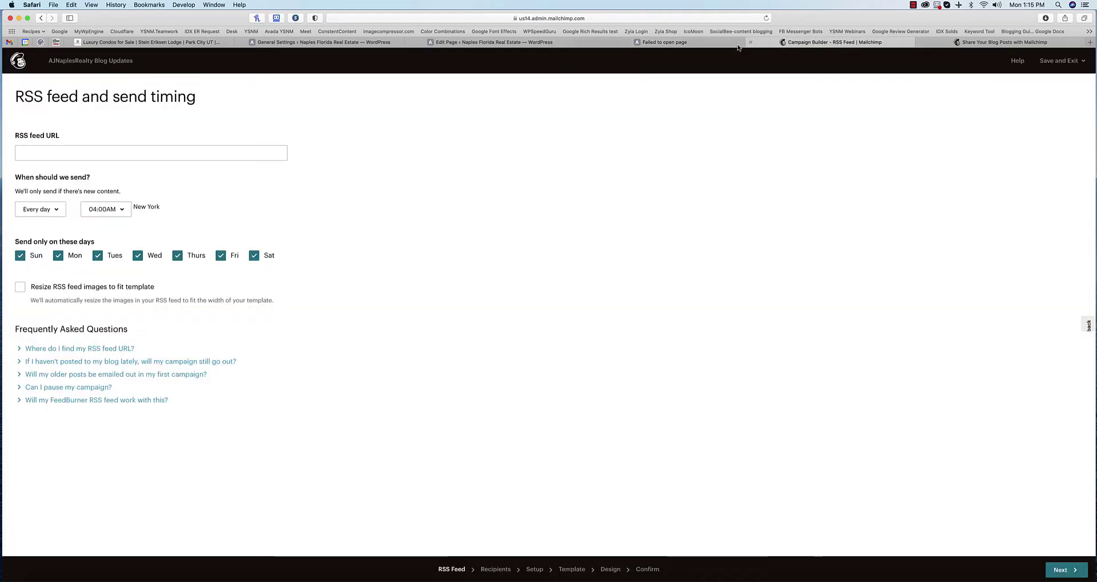
click(148, 153)
key(super+v)
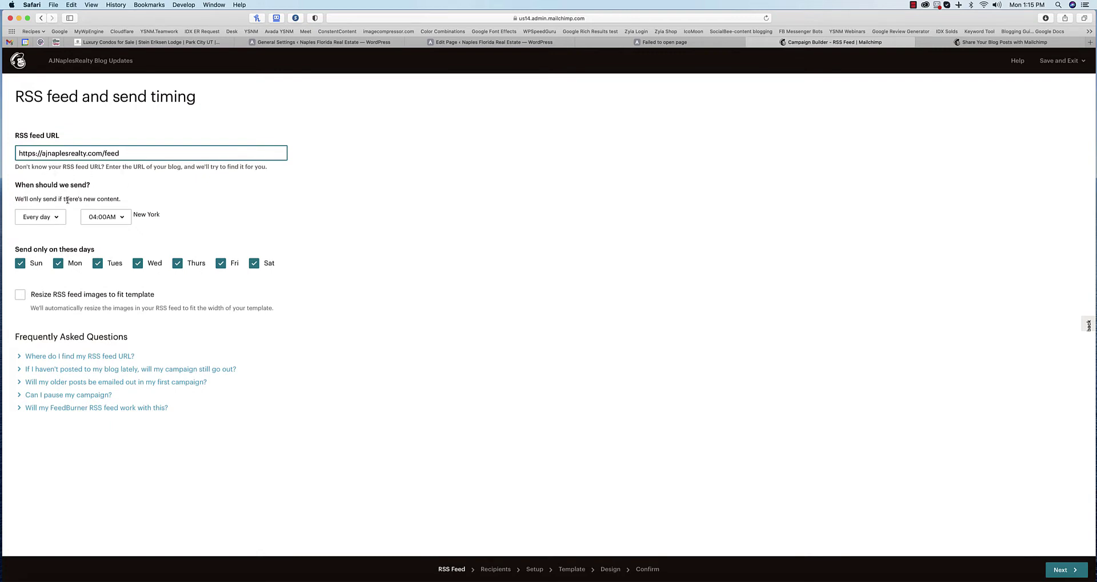
- Set the campaign's send time to 08:00AM and enable resizing of RSS feed images to fit the template
click(109, 217)
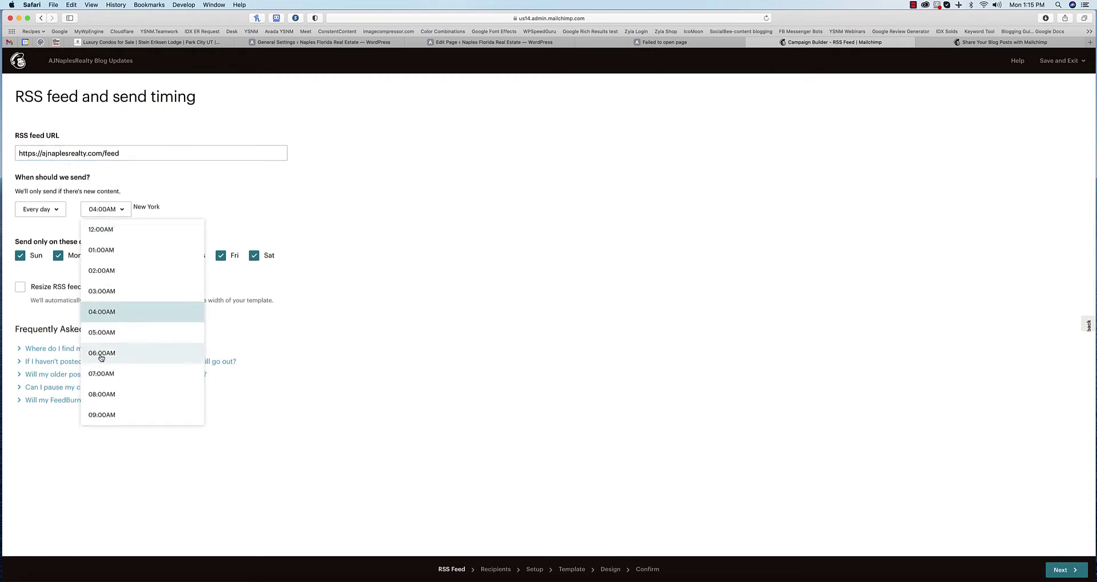
click(101, 393)
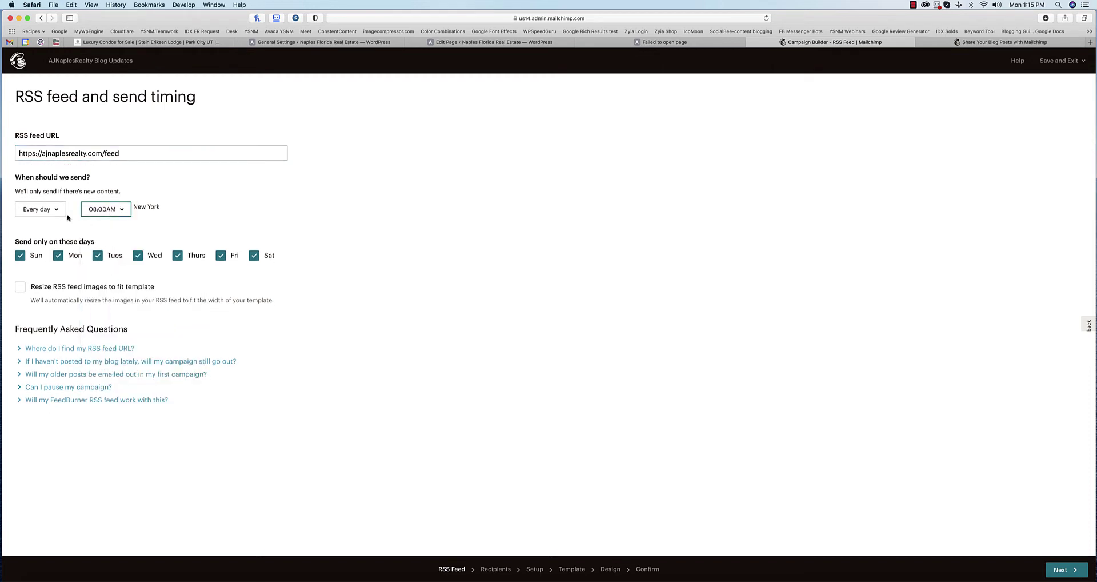
click(21, 291)
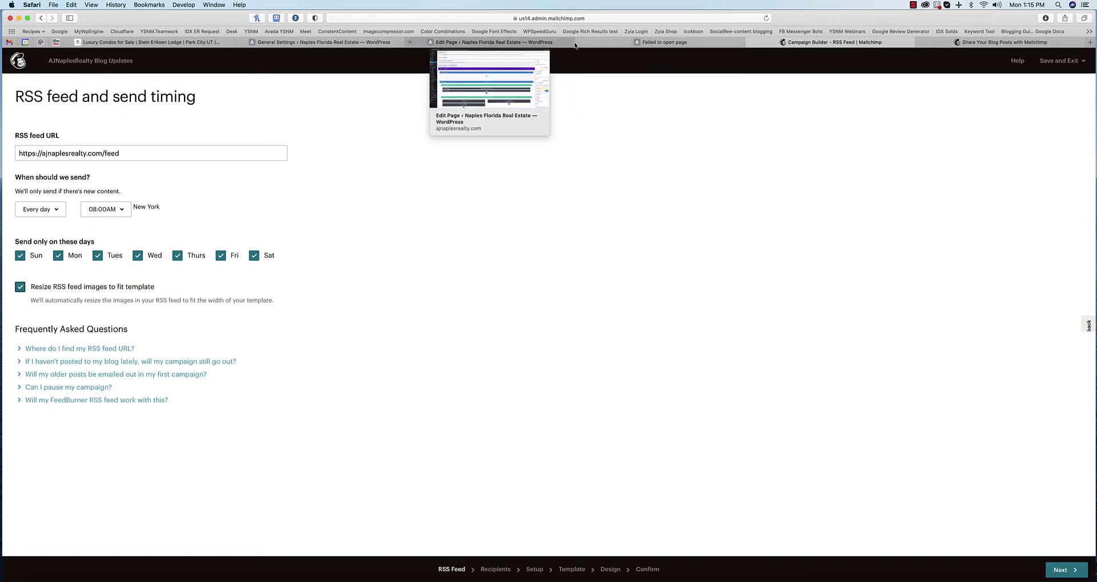
- In the site's WordPress admin, find the installed plugin Featured Images in RSS for Mailchimp & More and view its details
click(274, 42)
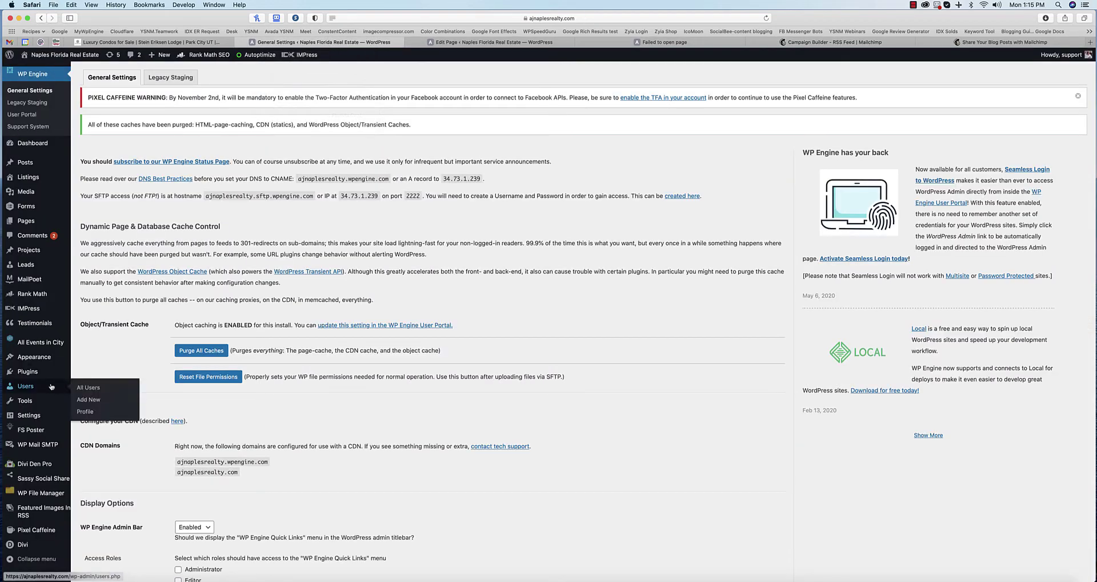
click(96, 373)
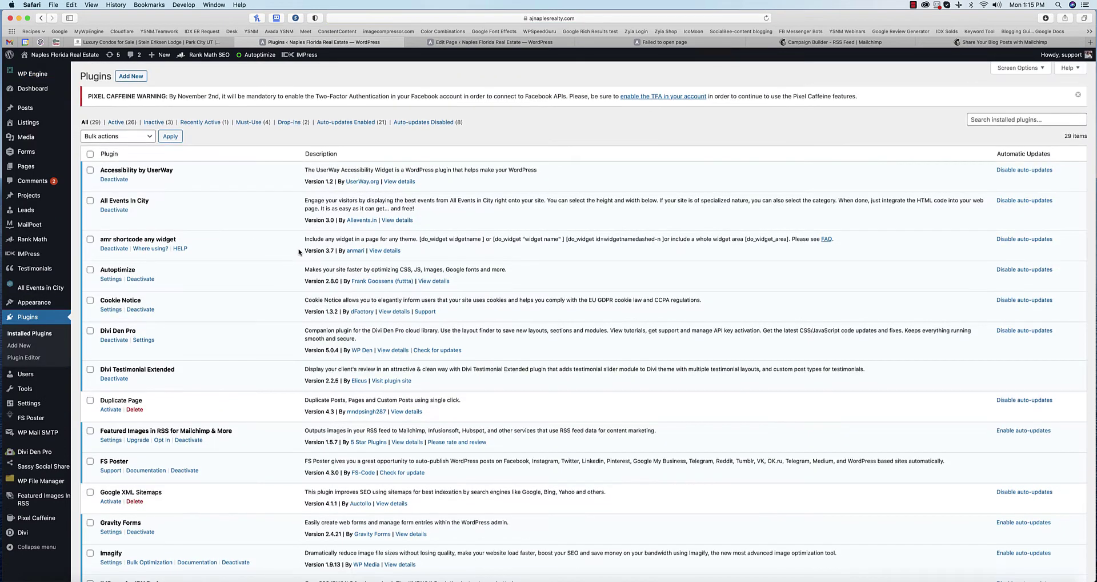
scroll(299, 256, down, 5)
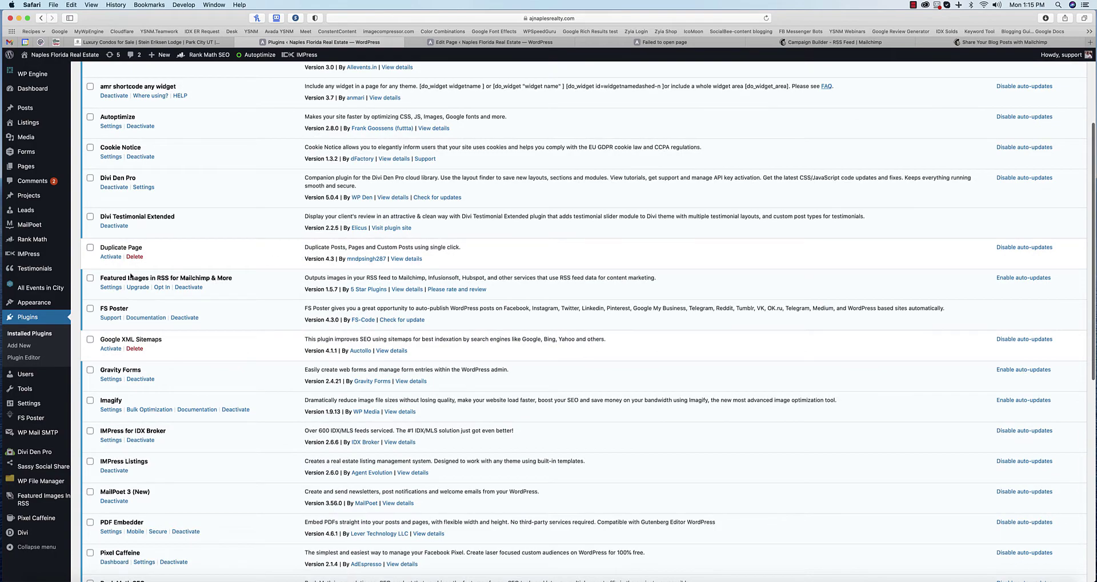
scroll(130, 276, up, 5)
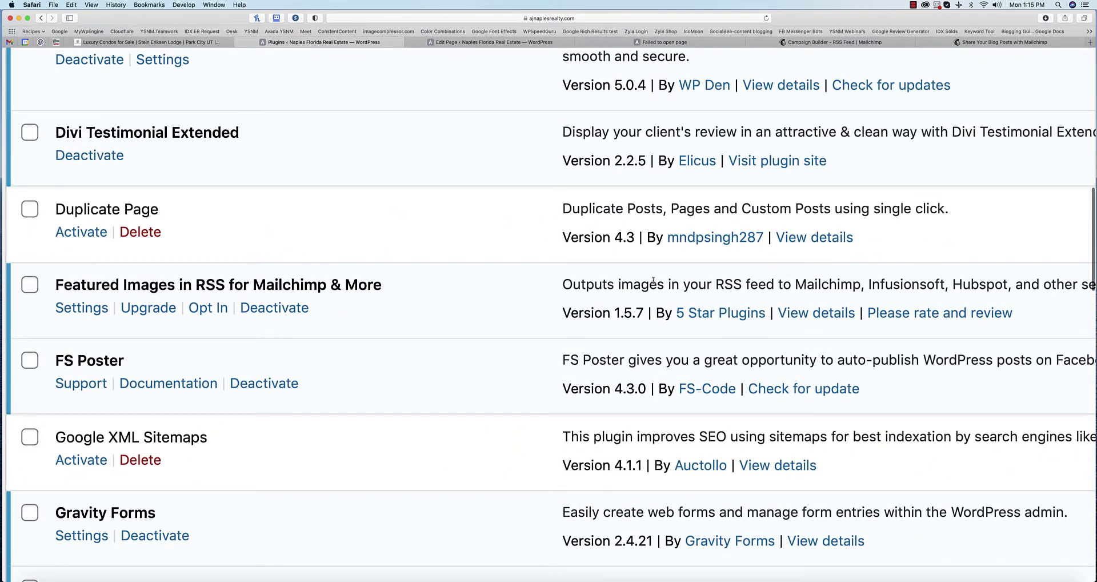
scroll(656, 309, down, 5)
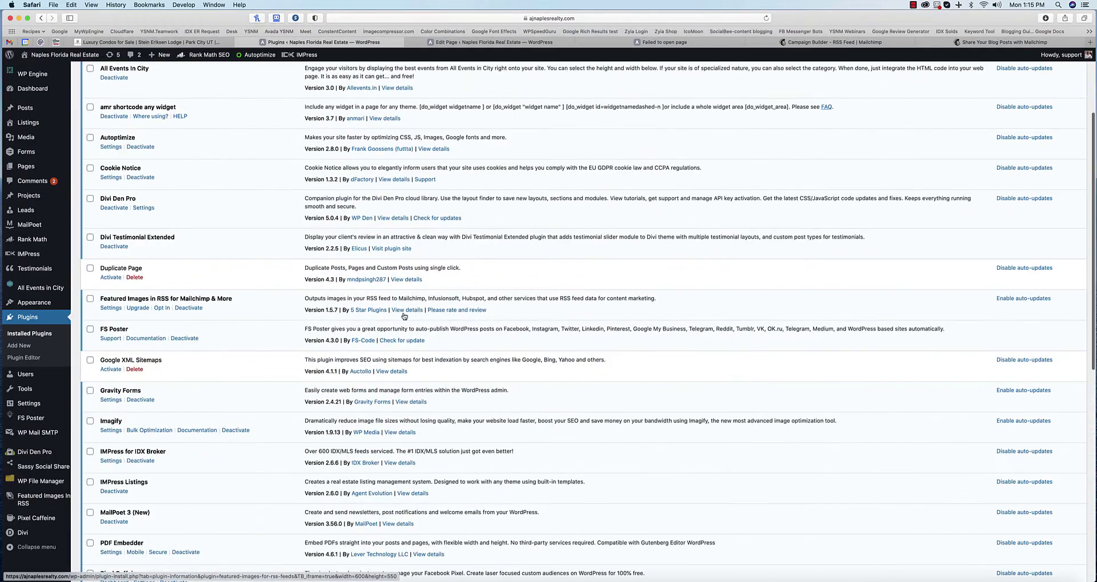
click(405, 311)
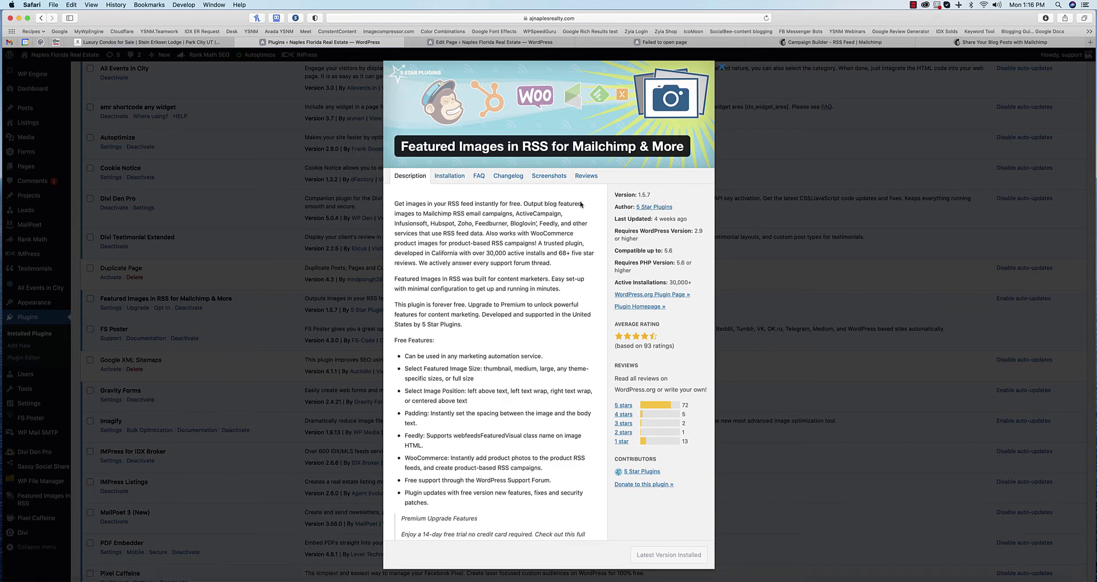
click(256, 306)
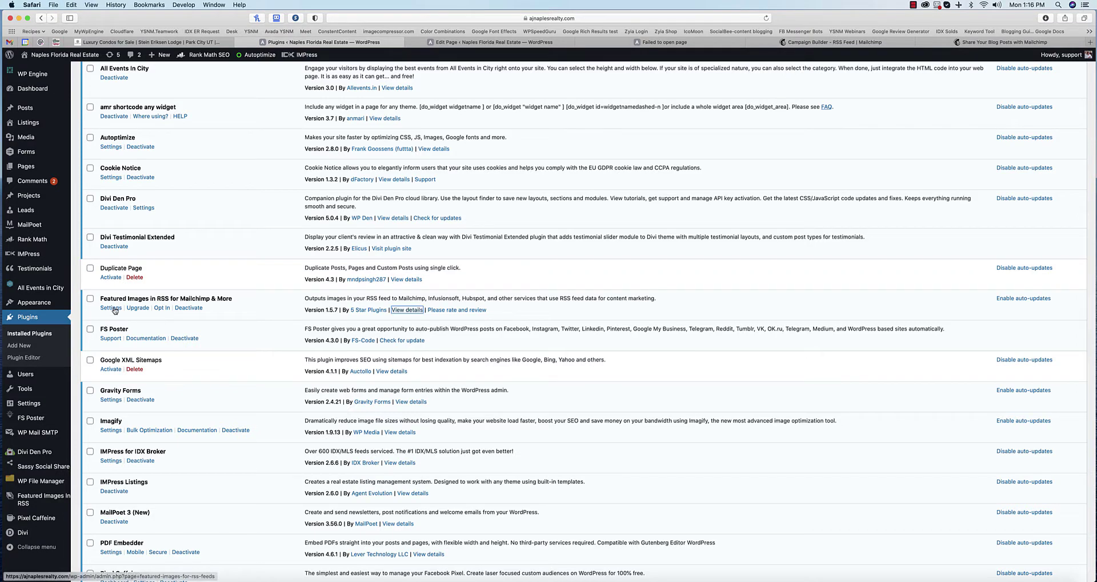
- Open the Featured Images in RSS plugin's settings and review the image size, alignment, padding and clickable images options
click(115, 308)
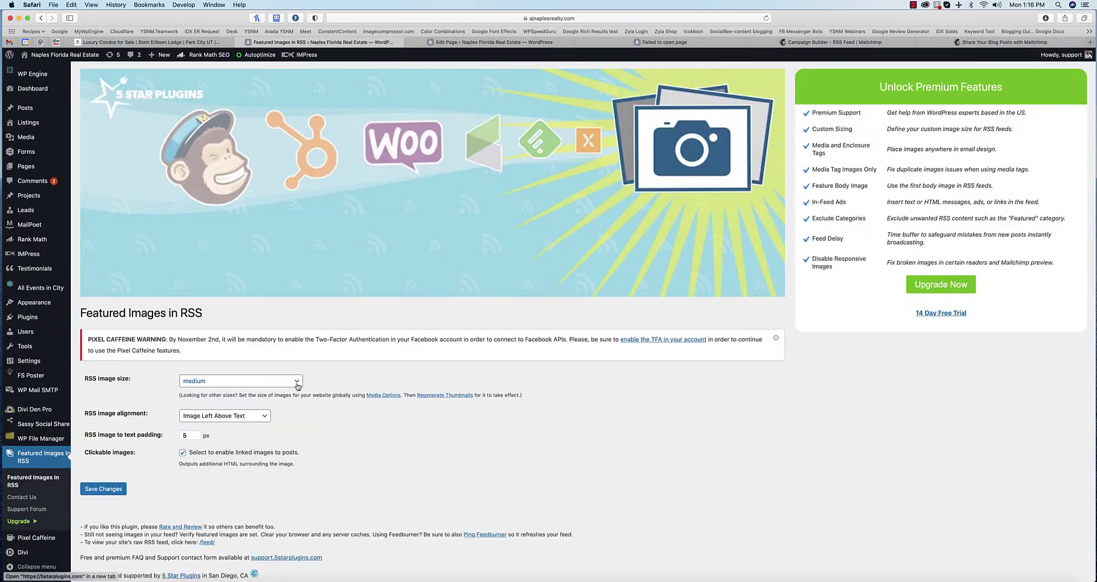
scroll(298, 387, down, 2)
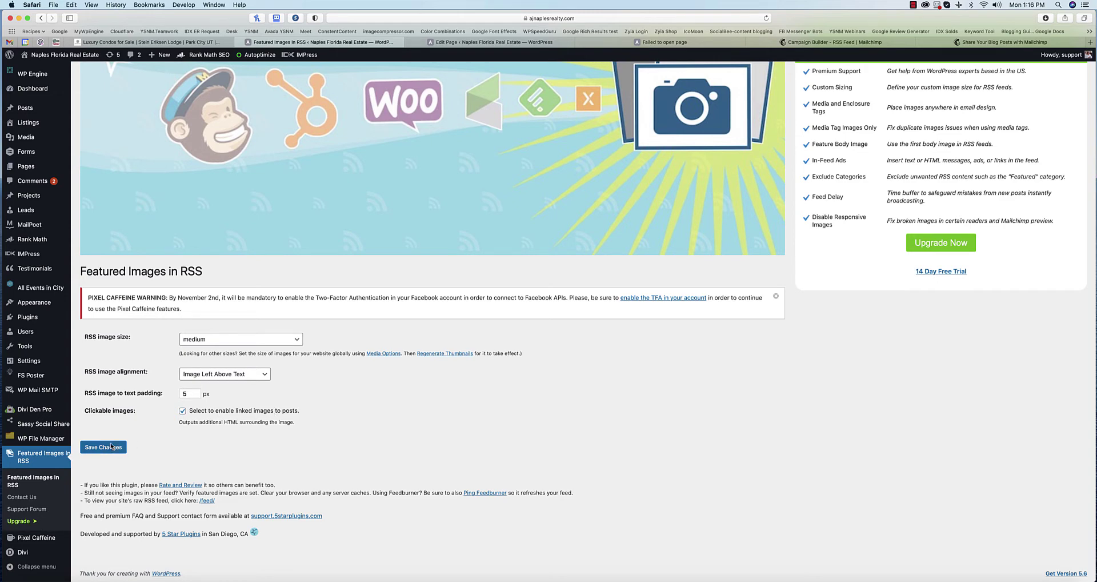
- Consult the Mailchimp blog-post sharing article's RSS feed, Recipients and Setup step sections for guidance on the campaign settings
click(831, 42)
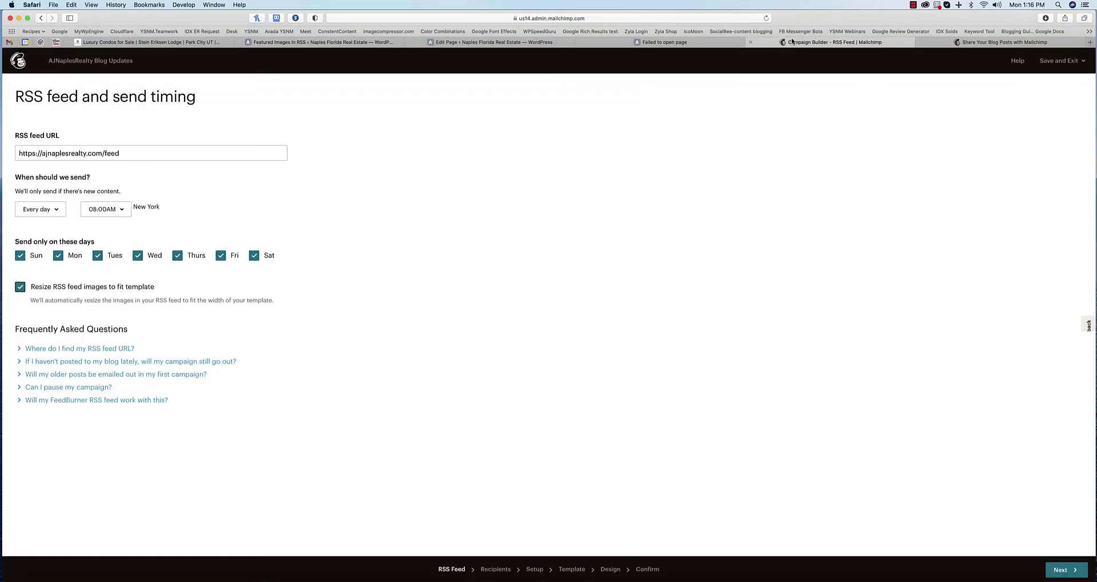
click(995, 42)
scroll(599, 290, down, 3)
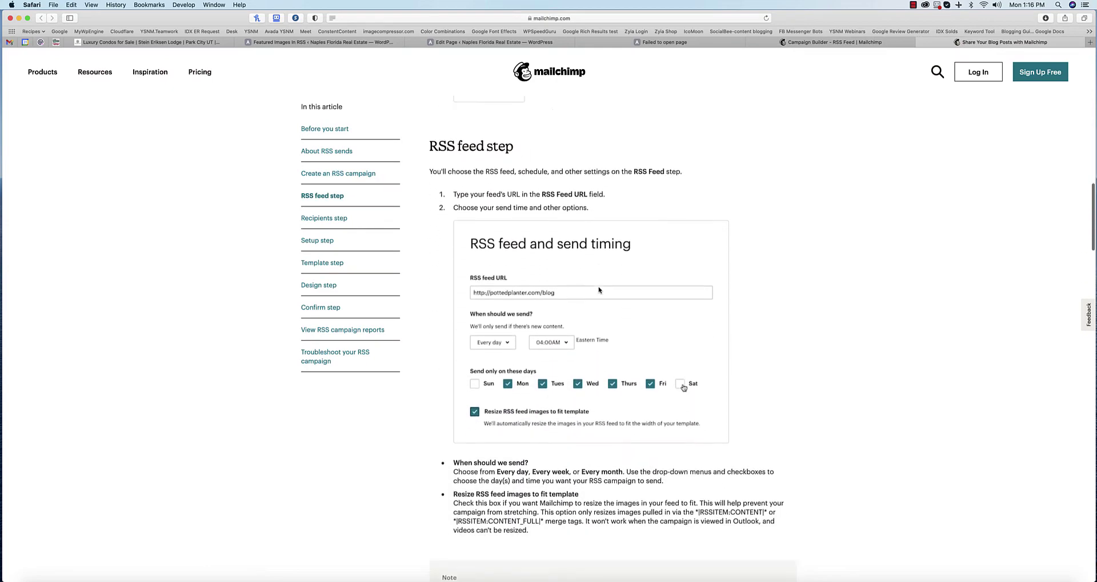
scroll(599, 290, down, 4)
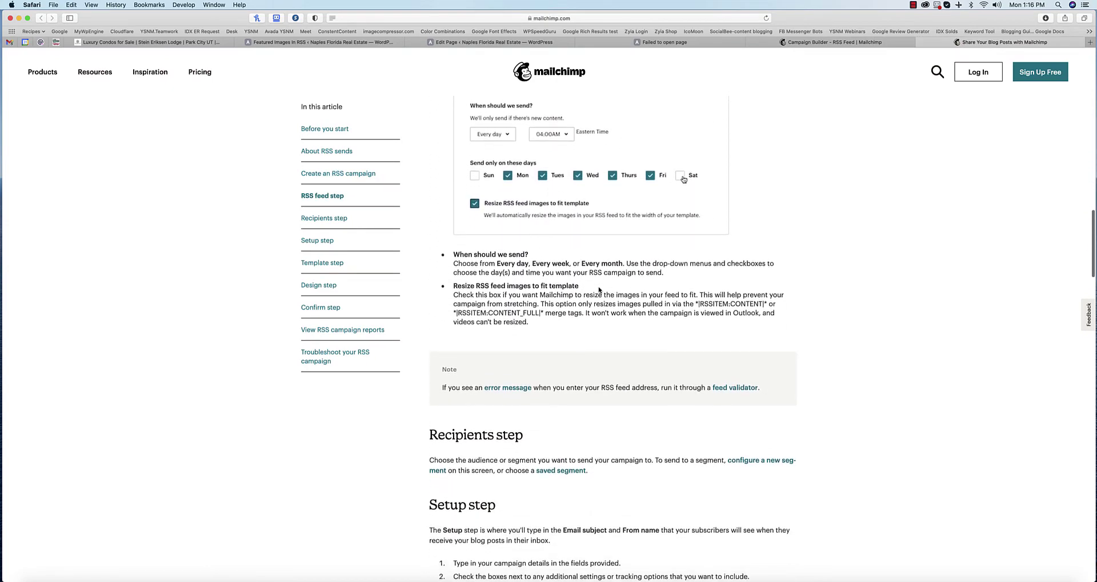
scroll(599, 289, down, 4)
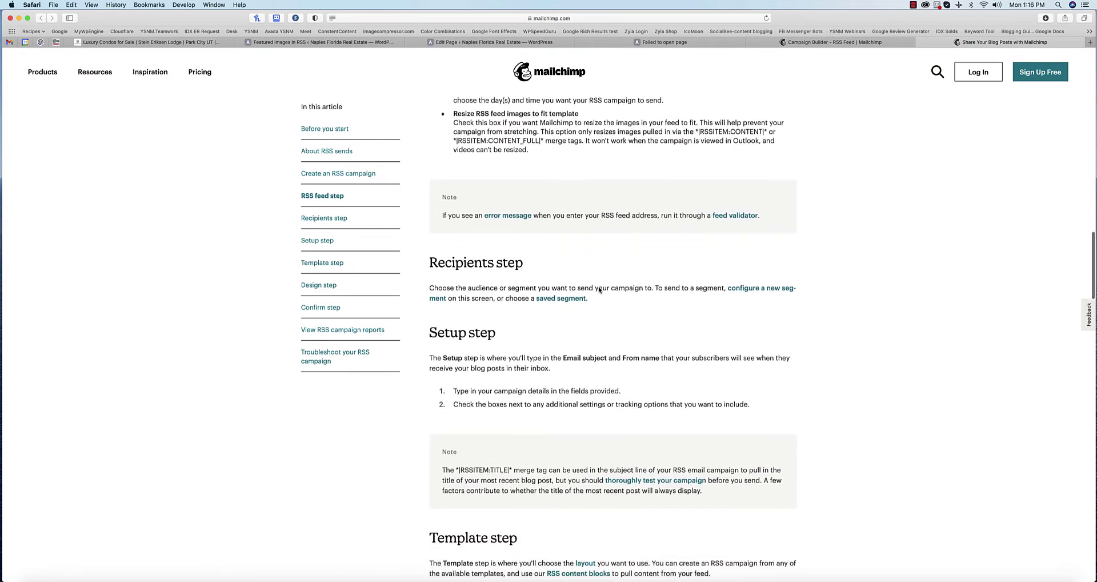
scroll(599, 290, down, 2)
scroll(622, 266, up, 5)
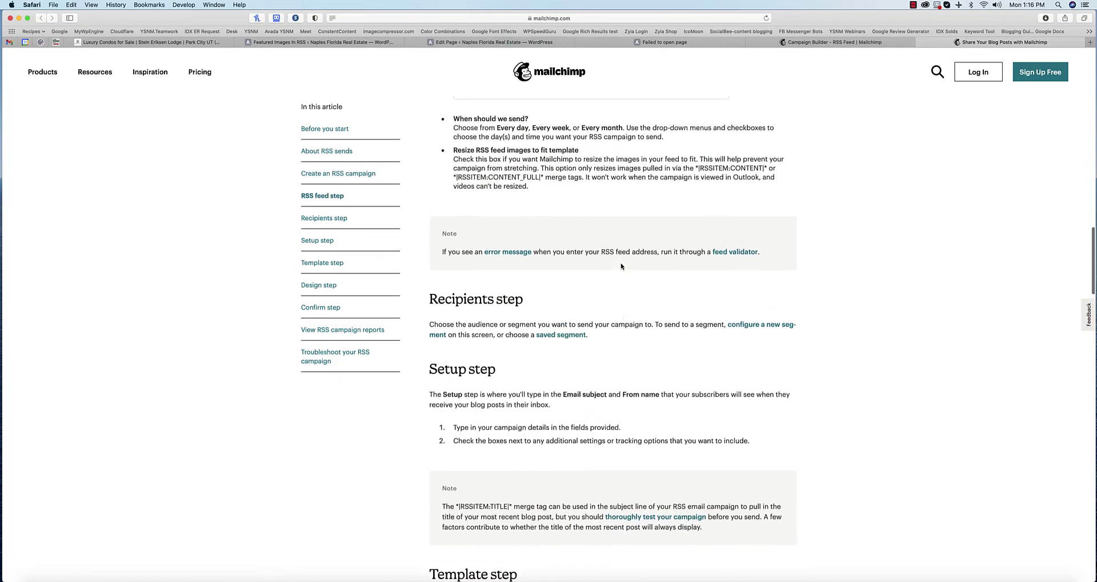
scroll(622, 267, down, 5)
scroll(622, 266, down, 1)
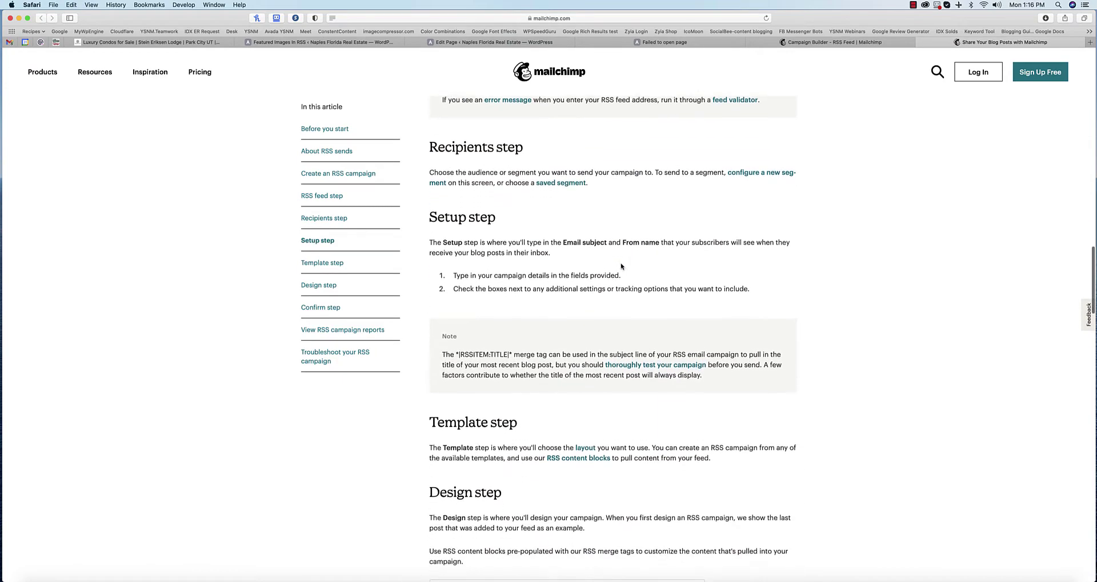
- Back in the campaign builder, choose the entire News from AJ International Premium Real Estate audience as recipients and continue to the campaign setup
click(784, 43)
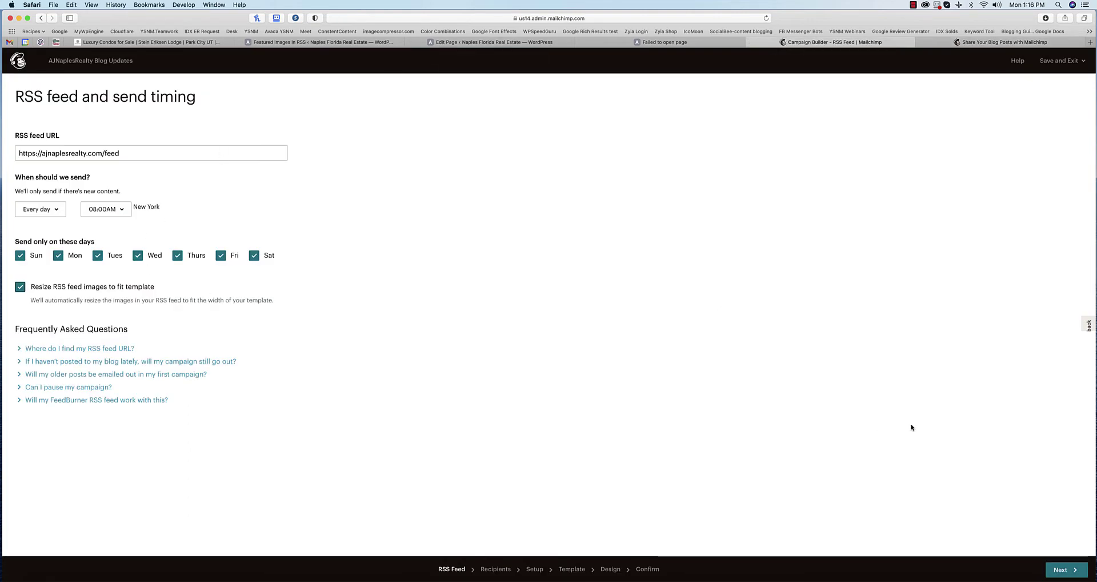
click(1061, 569)
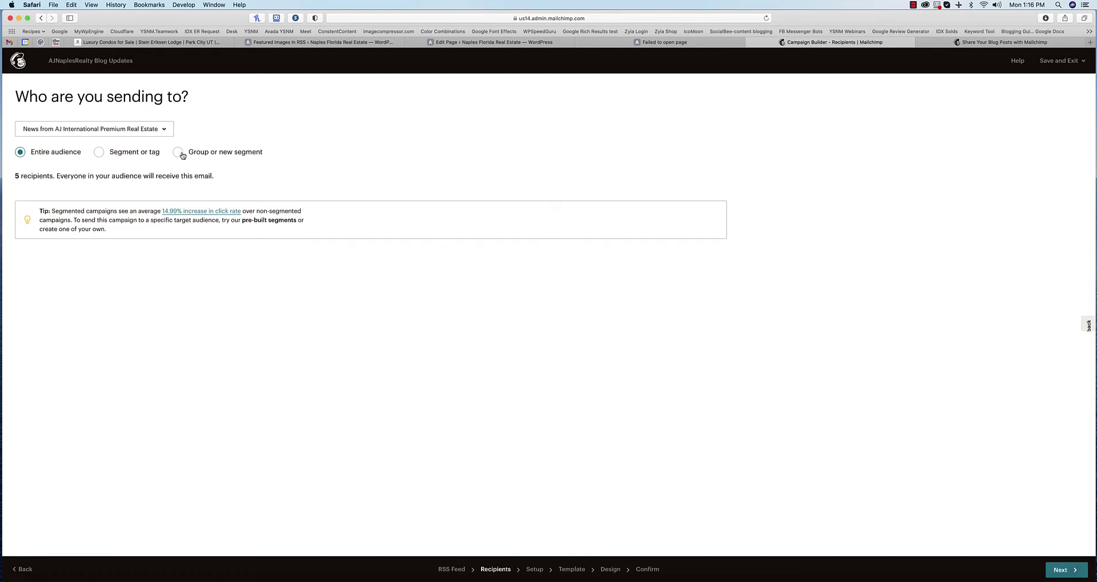
click(99, 154)
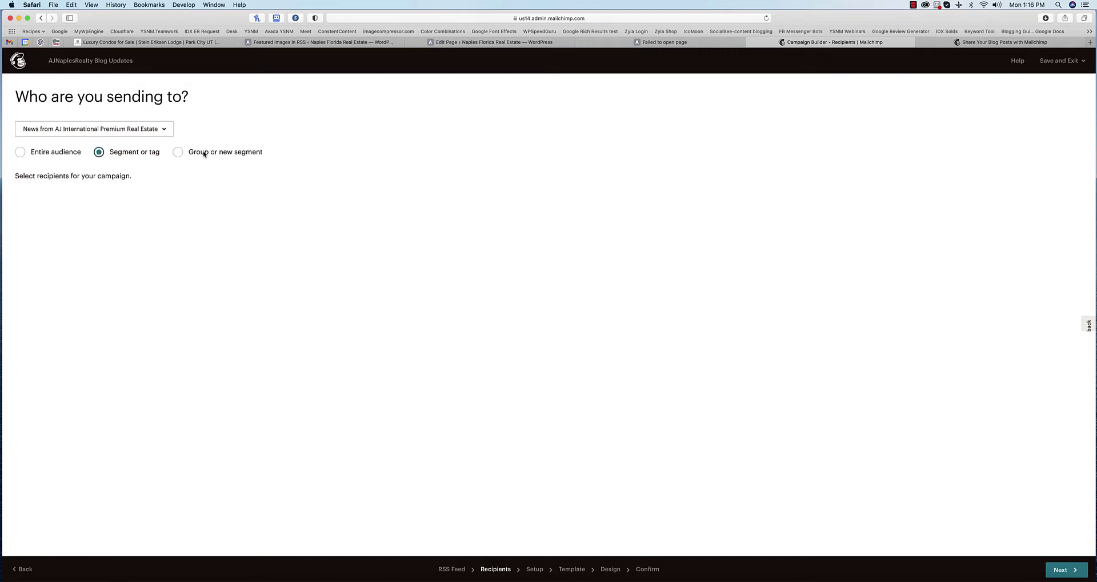
click(179, 153)
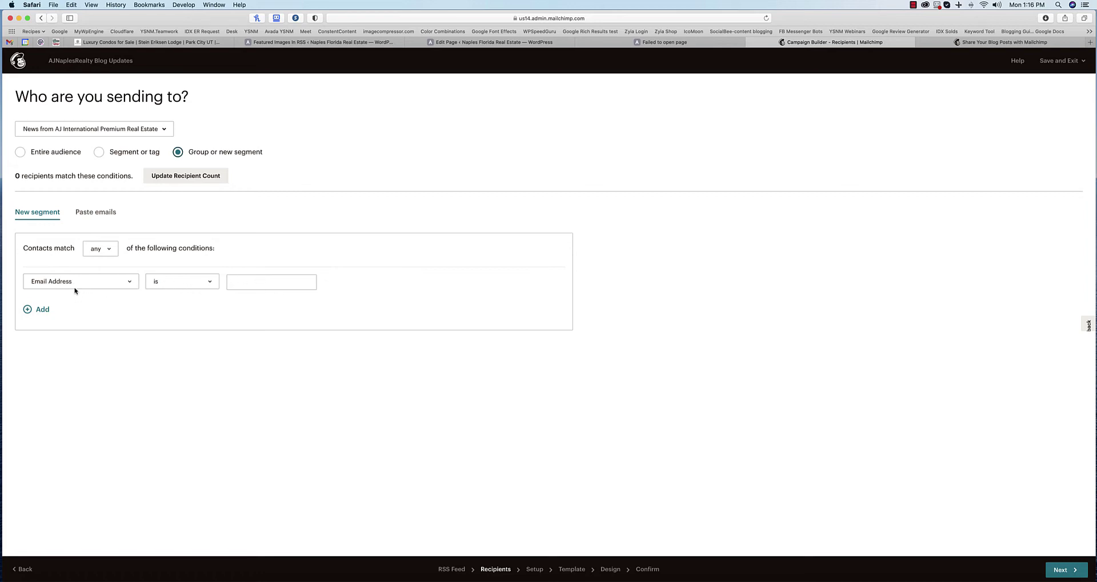
click(20, 152)
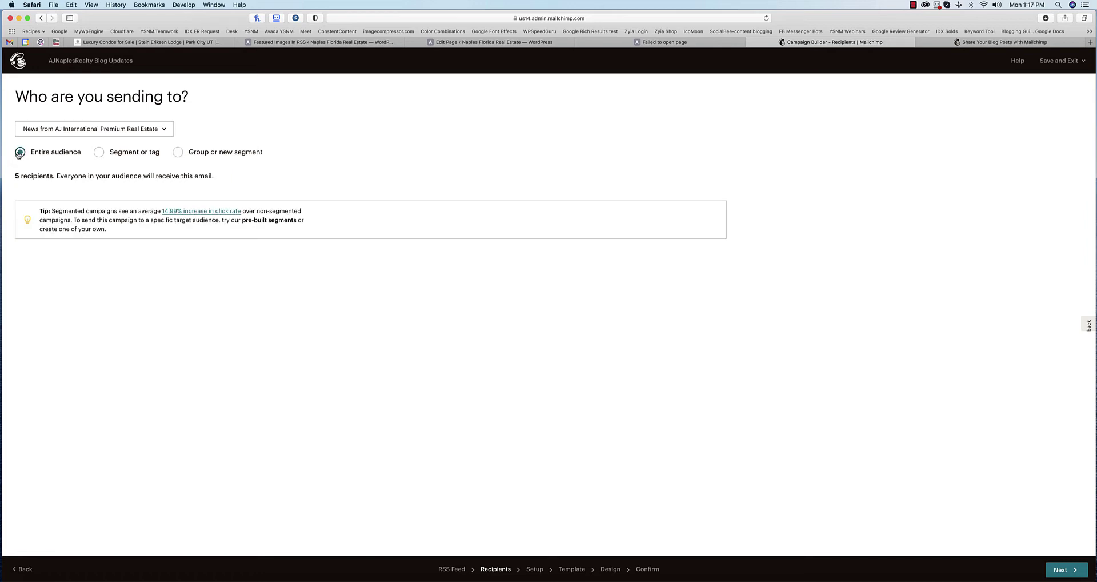
click(1061, 569)
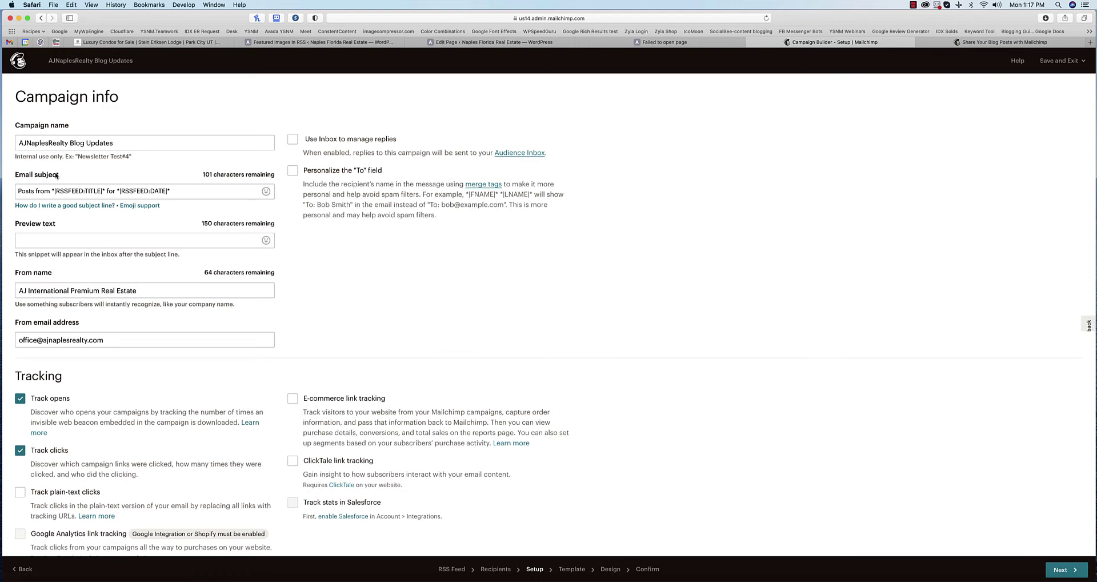
- Return to the Mailchimp help article and examine the guidance on the Setup, Template and Design steps
click(990, 43)
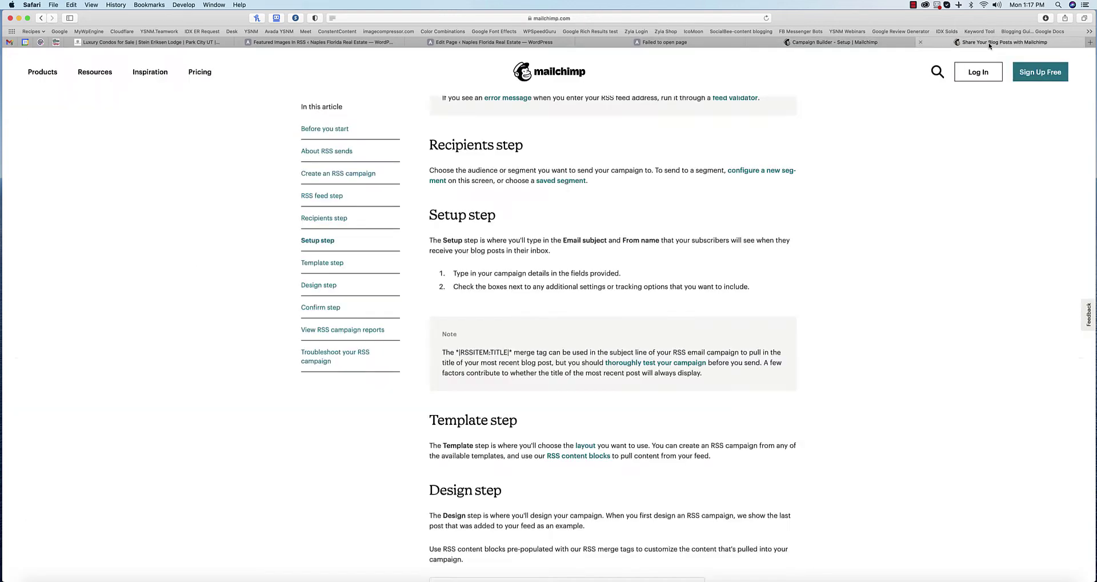
scroll(544, 291, down, 7)
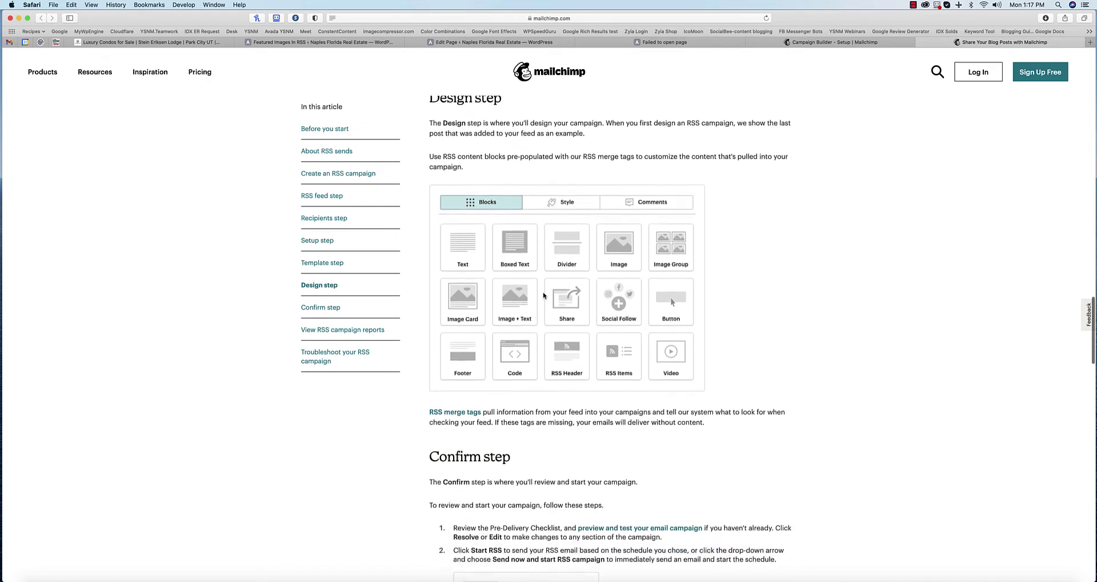
scroll(544, 295, up, 1)
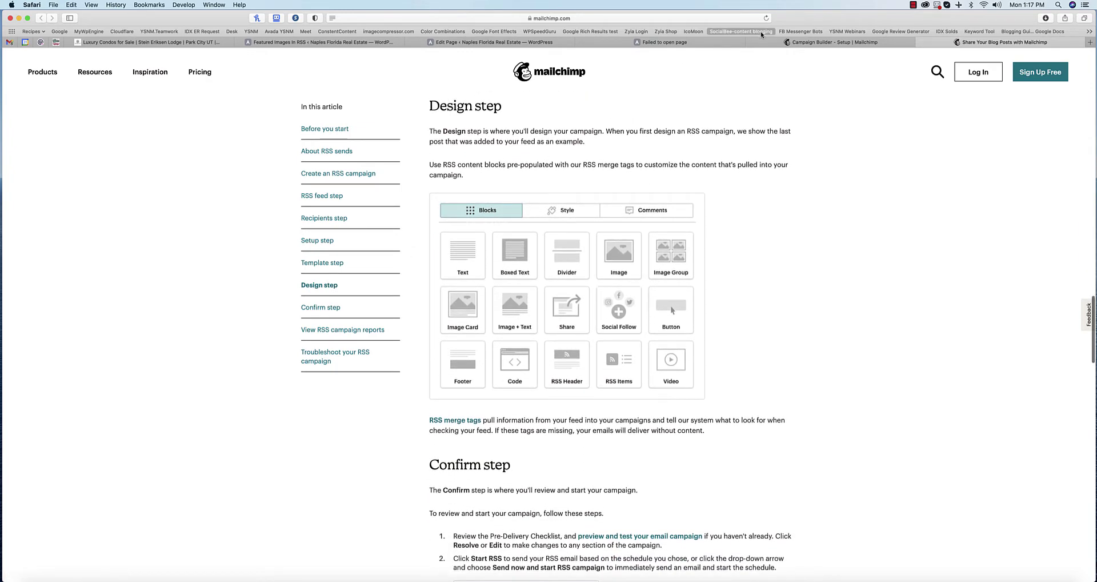
- In the campaign builder's setup, replace "Posts from" in the email subject with "AJNaplesRealty News:", keeping the RSS feed title and date merge tags
click(799, 42)
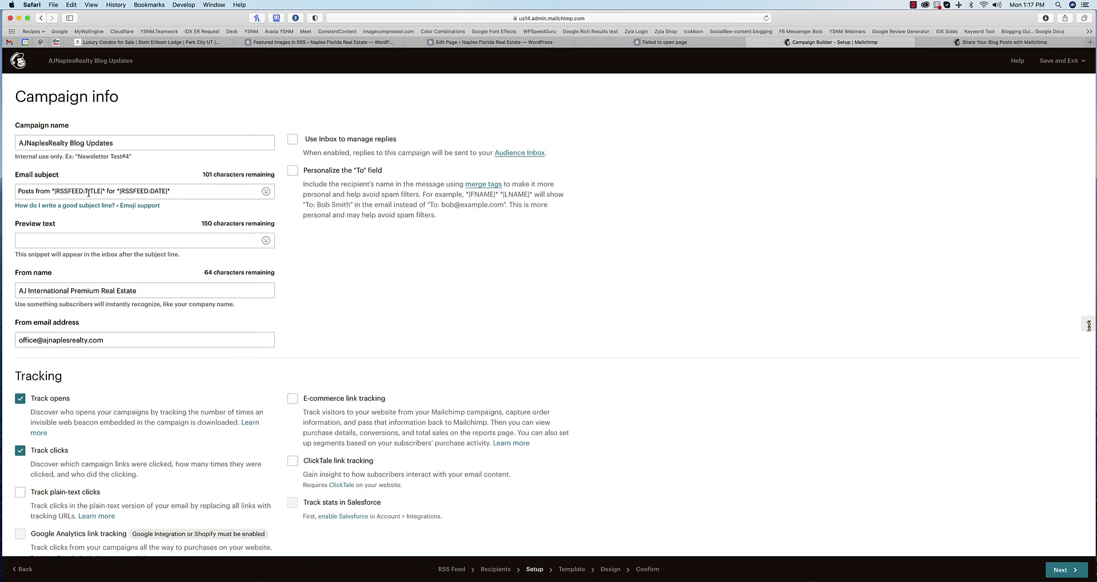
scroll(89, 194, up, 5)
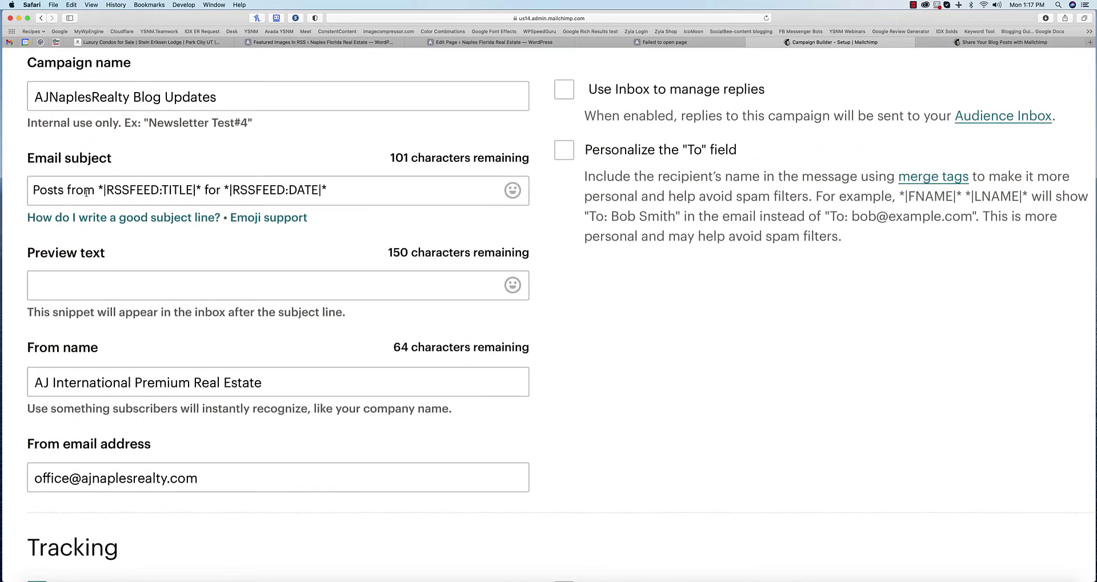
drag(95, 191, 30, 189)
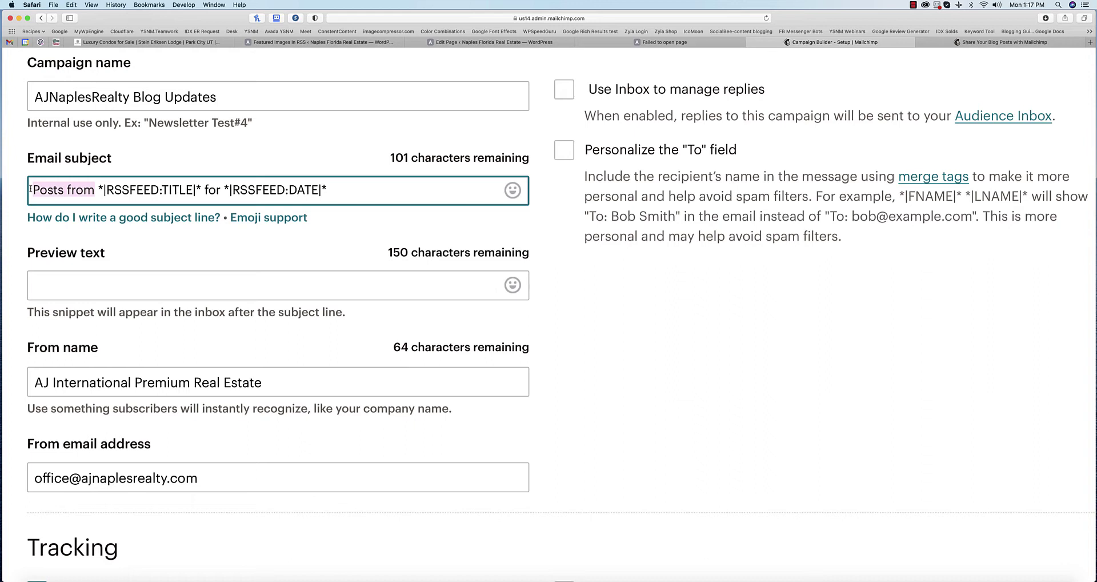
text(AJNaples)
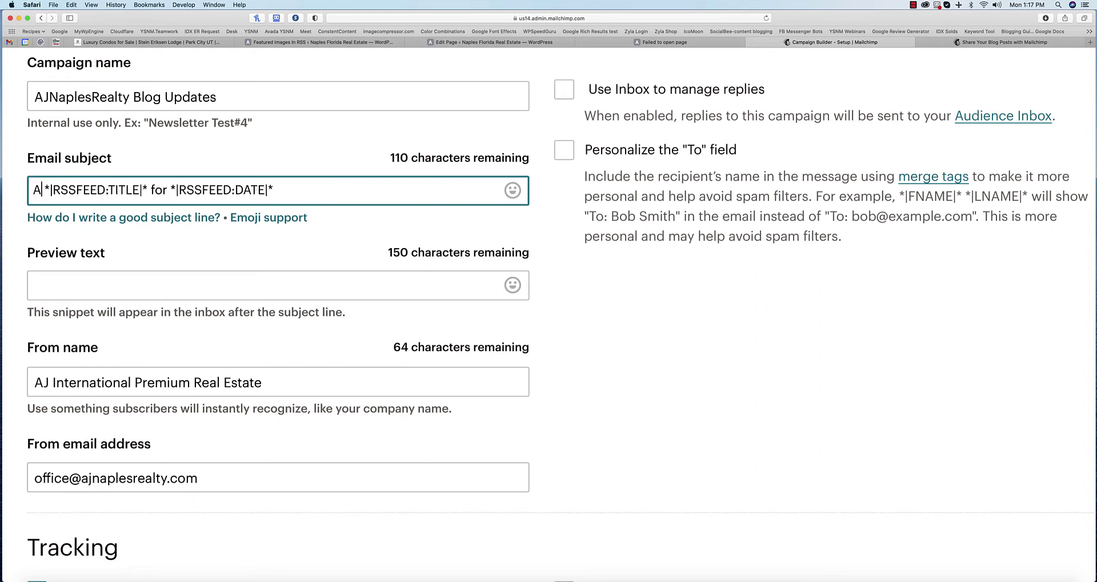
text(Realty )
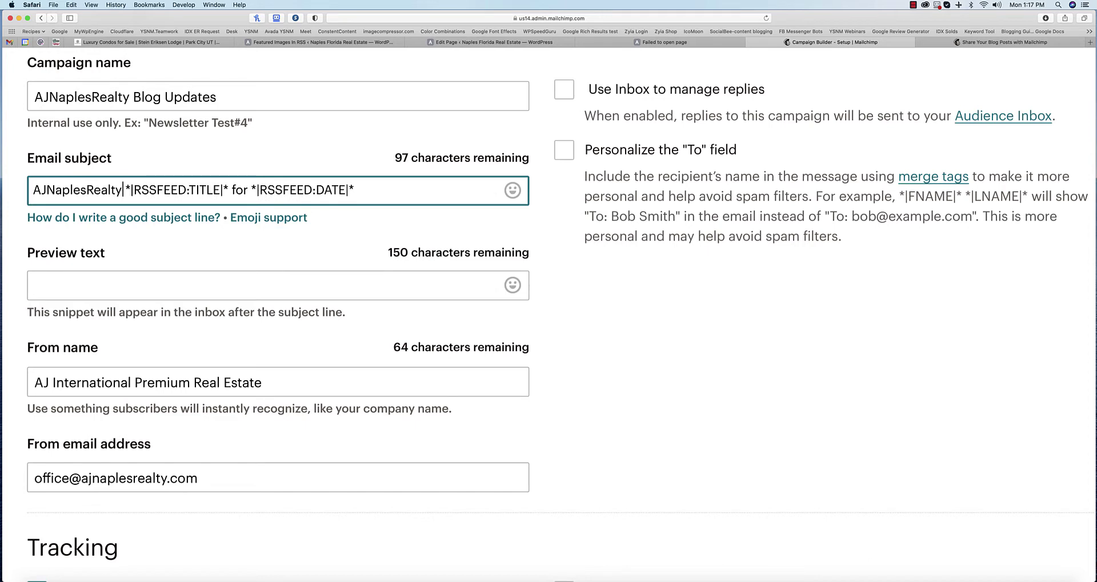
text(News:)
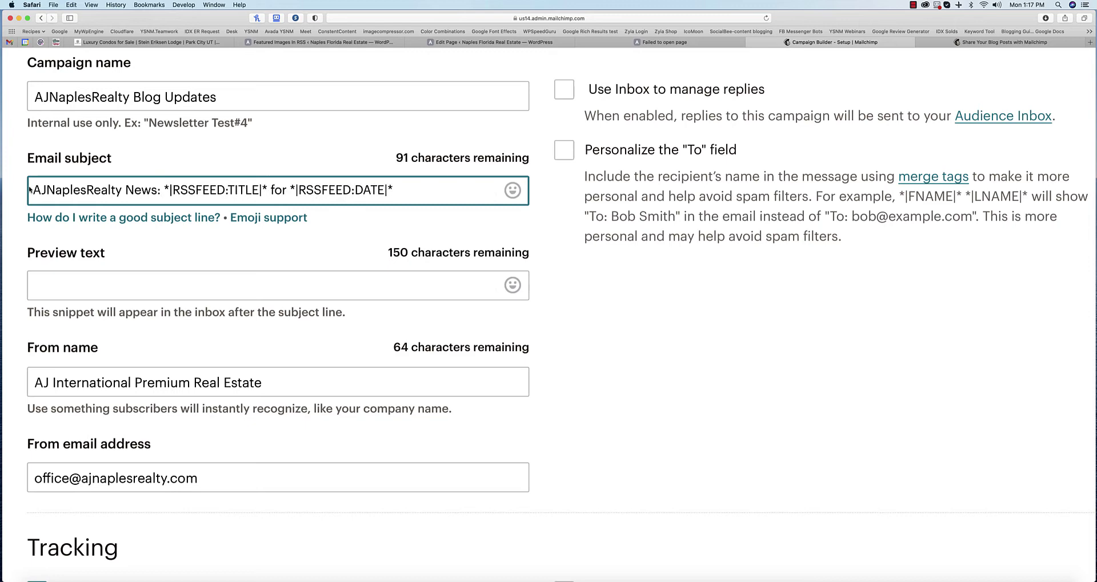
- Review the campaign's preview text and sender fields, and its tracking, social media and video conversion options
scroll(114, 288, down, 5)
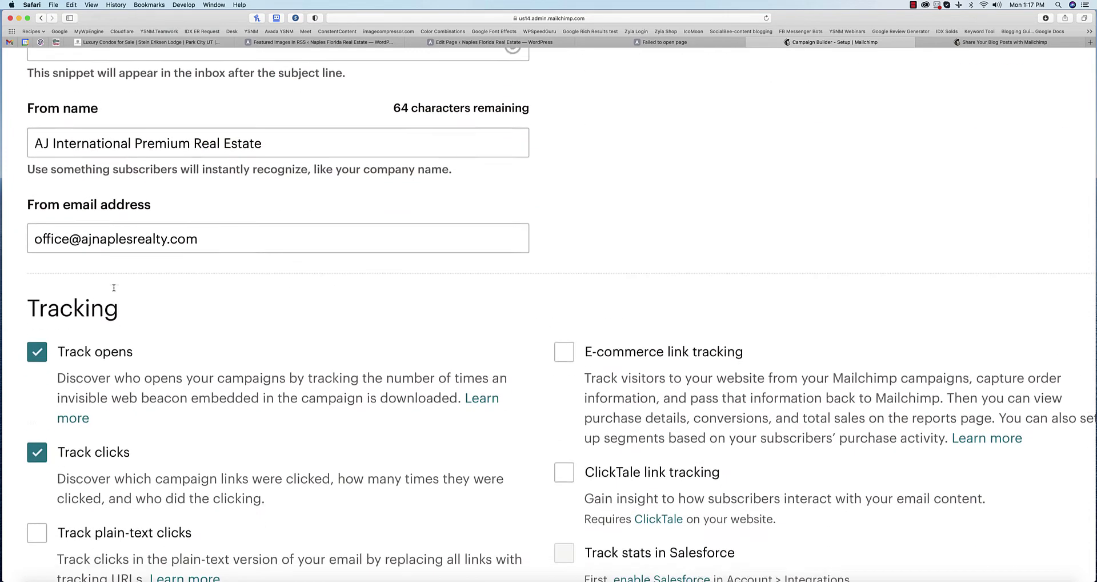
scroll(115, 280, up, 5)
click(114, 275)
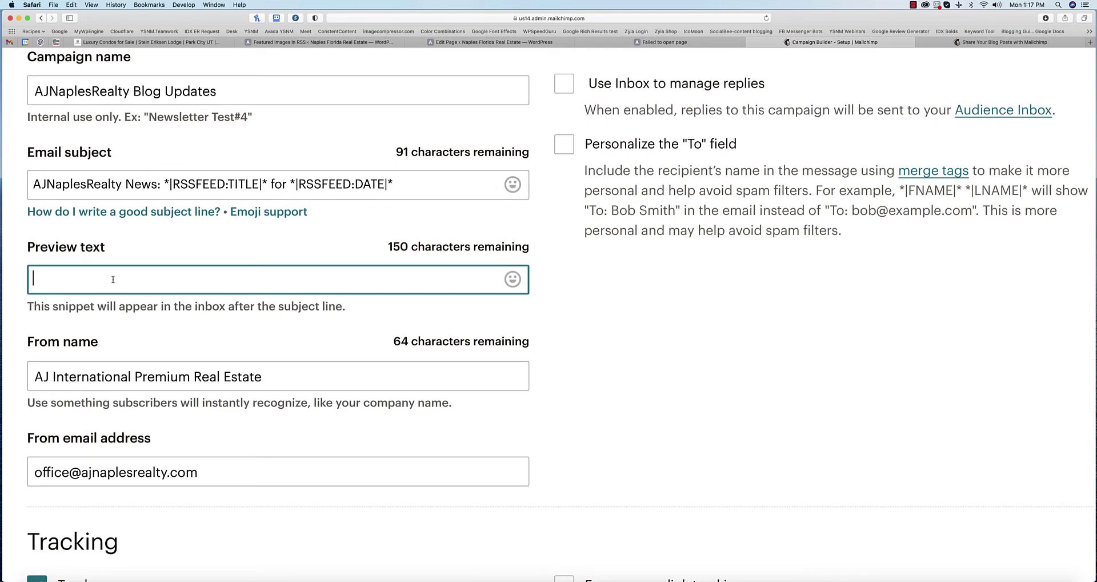
scroll(70, 272, down, 5)
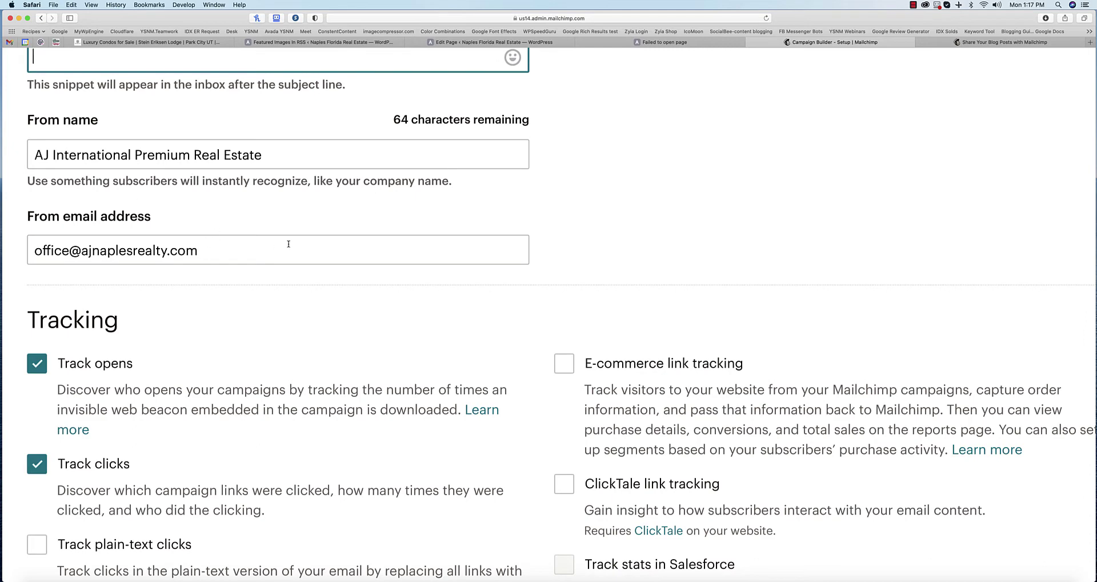
scroll(288, 244, down, 5)
scroll(320, 217, down, 3)
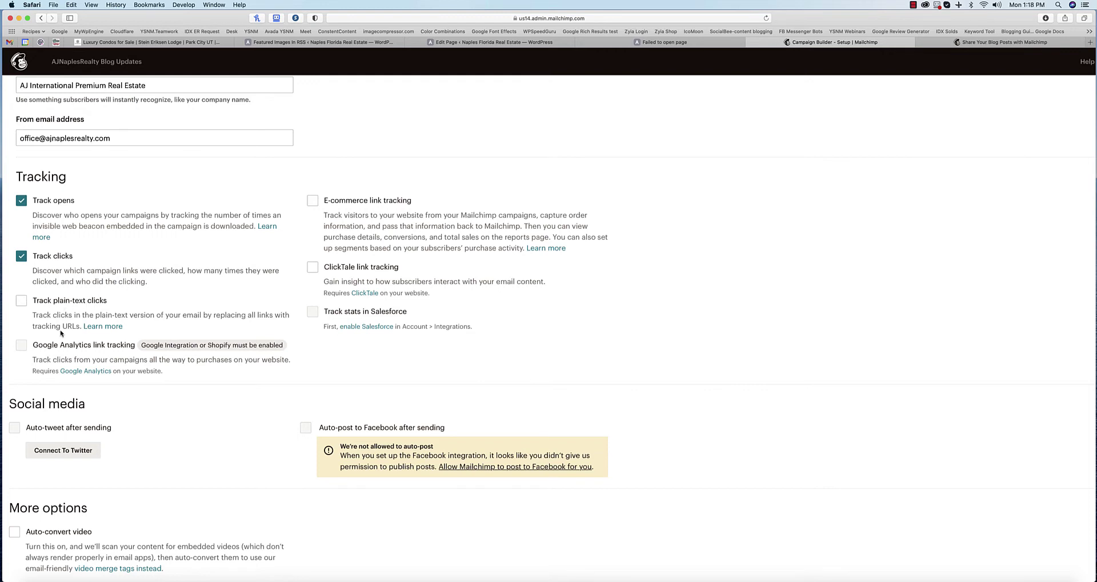
scroll(61, 333, down, 1)
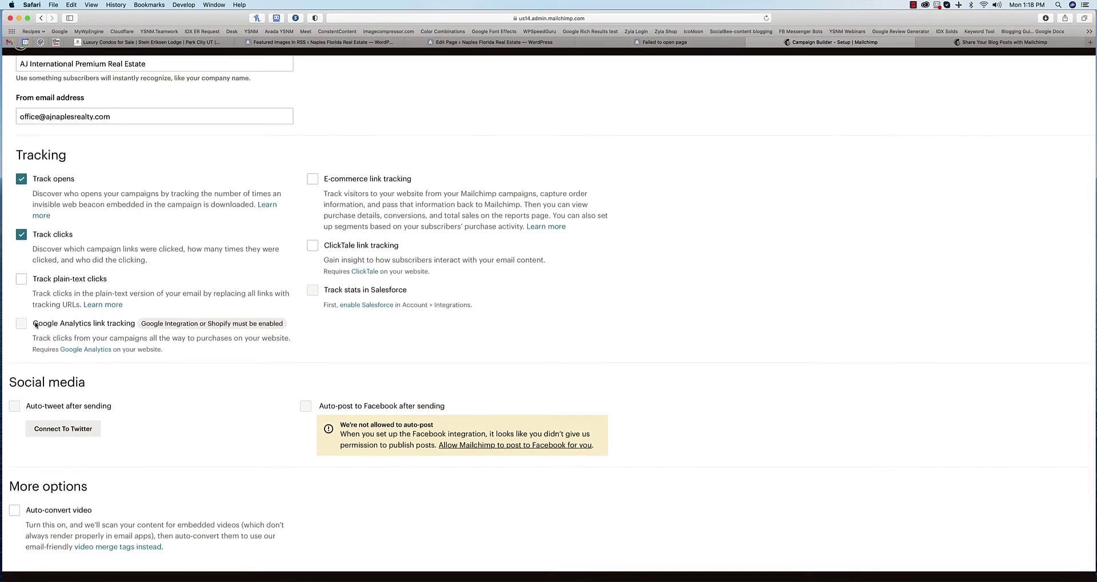
scroll(222, 410, down, 1)
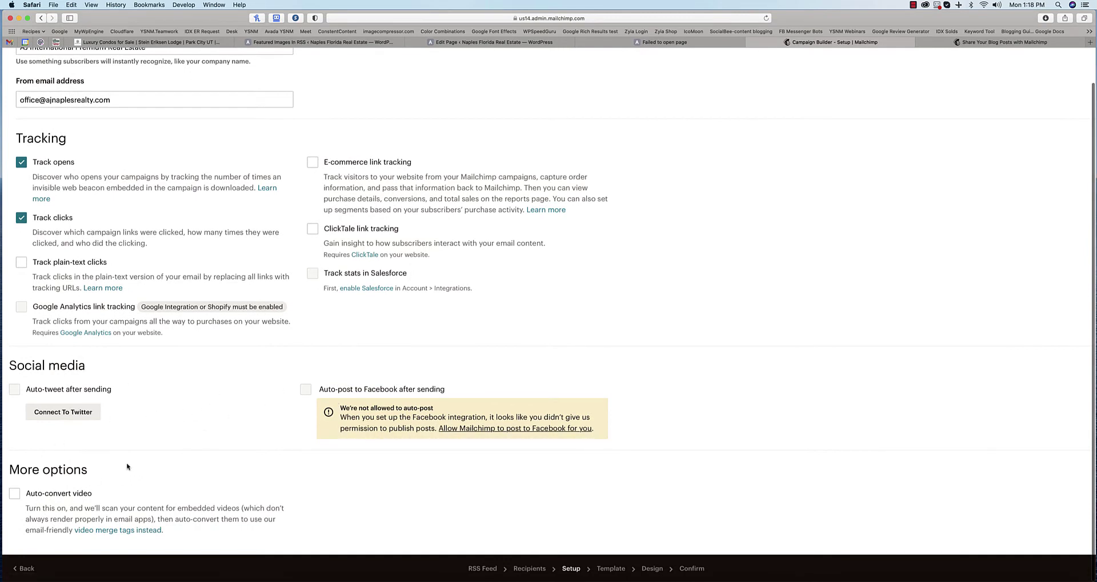
- Enable the Auto-convert video option for the campaign
click(16, 493)
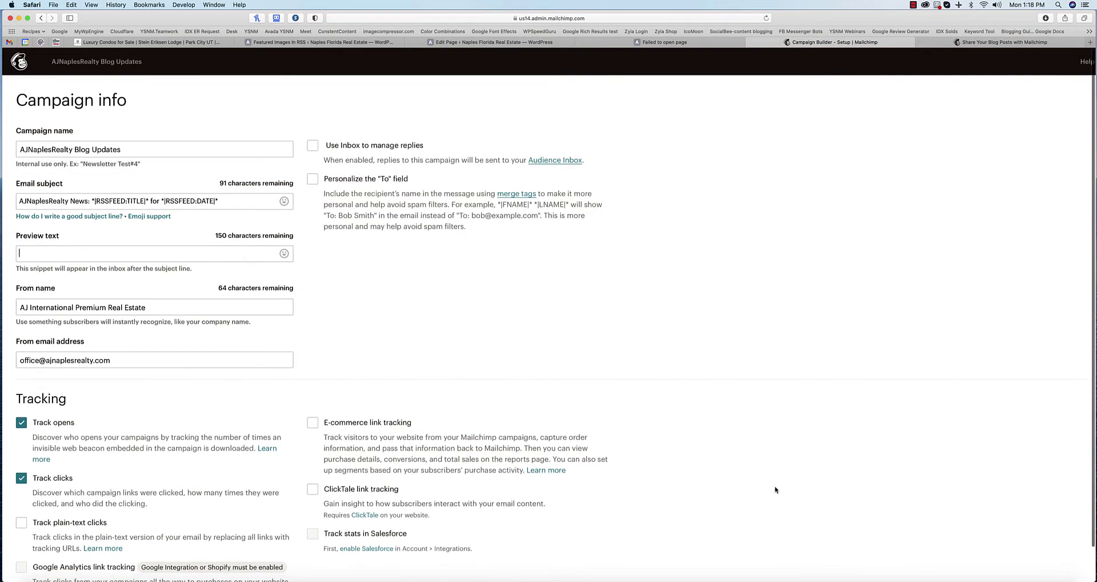
scroll(775, 489, up, 2)
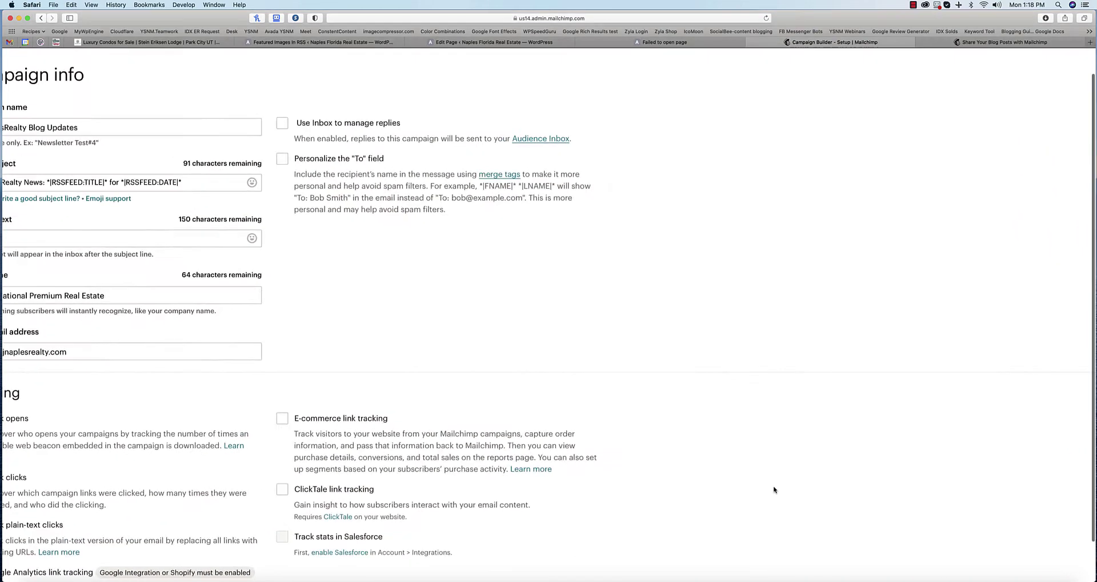
scroll(631, 483, down, 5)
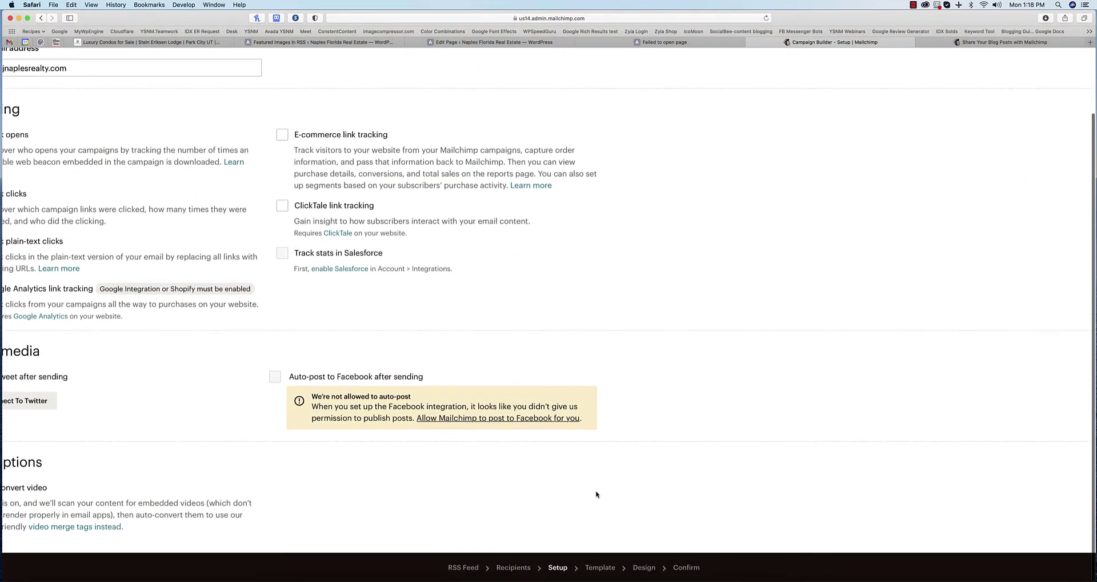
scroll(596, 495, right, 5)
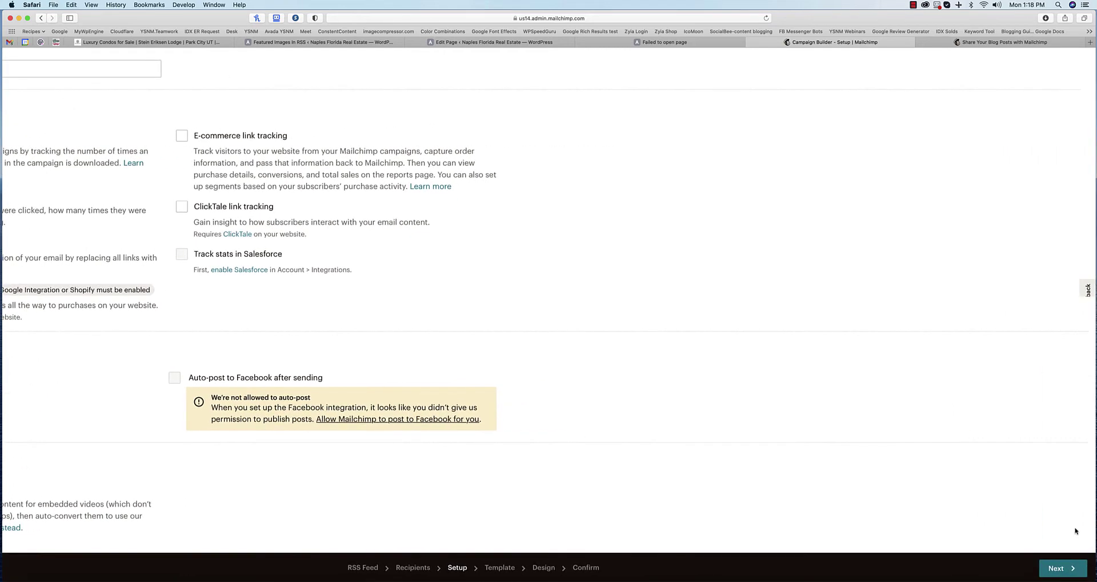
- Continue to the template selection and choose the featured Sell Products layout for the campaign
click(1053, 568)
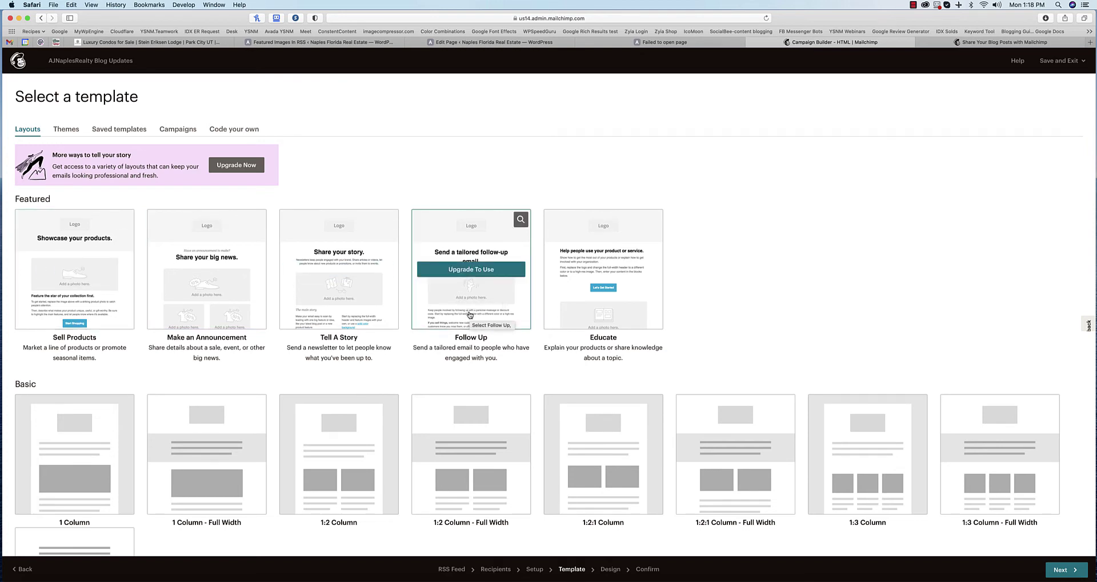
scroll(469, 314, down, 1)
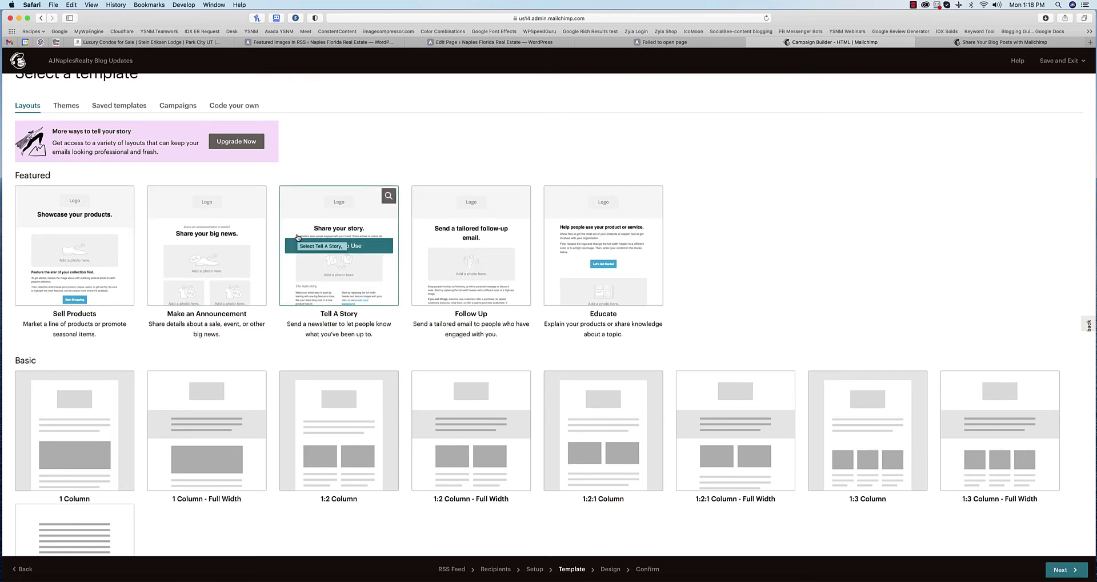
click(79, 231)
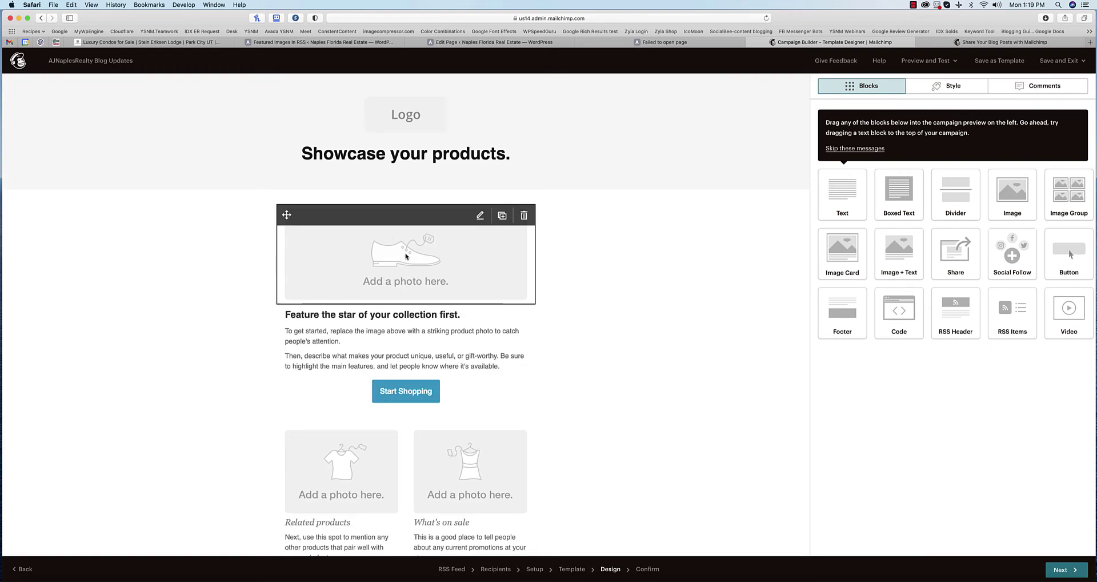
scroll(406, 256, down, 4)
click(523, 263)
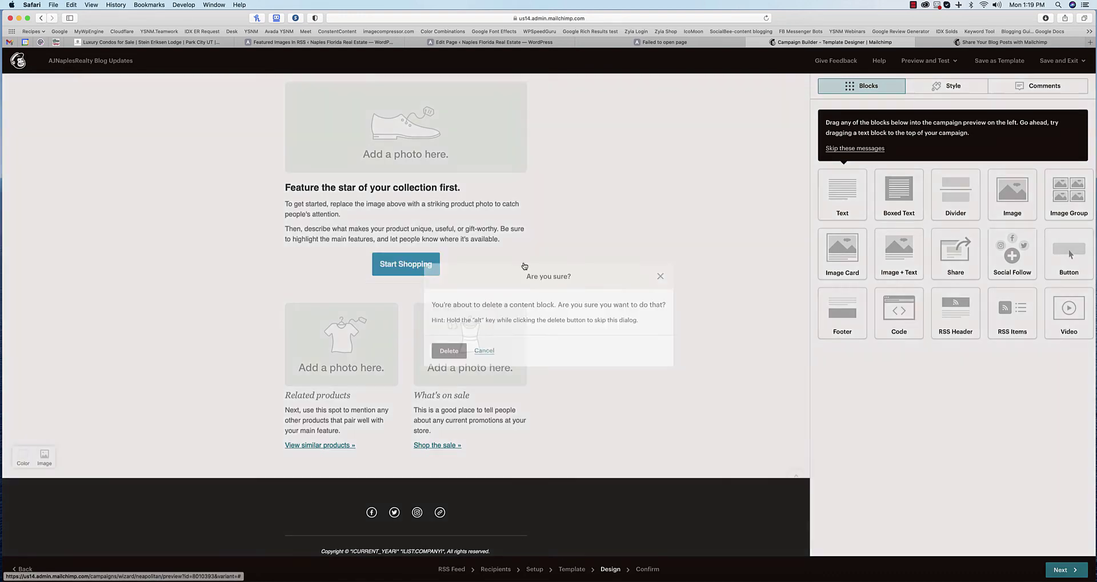
click(661, 277)
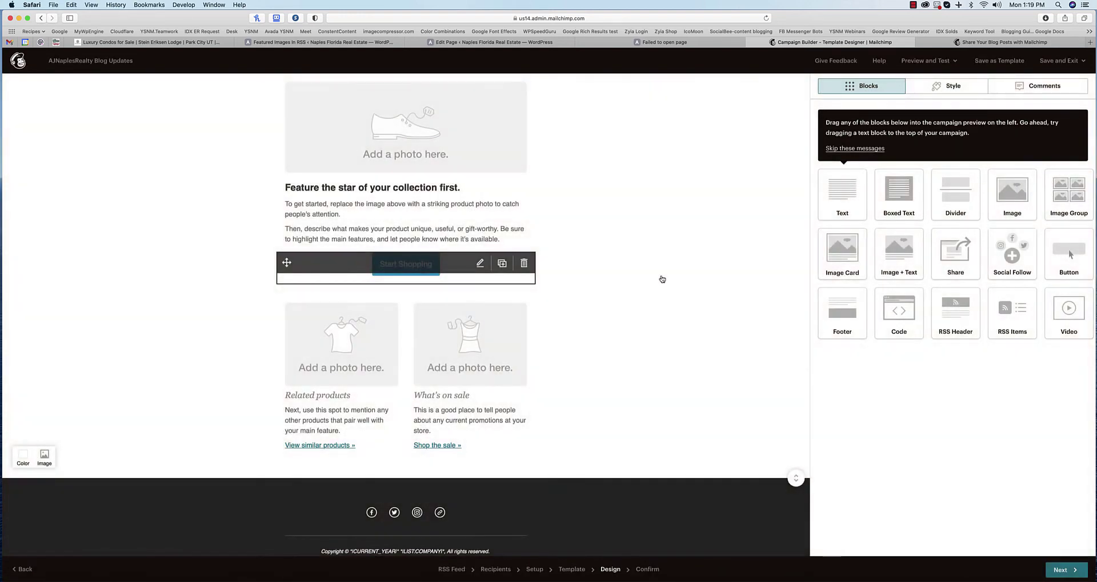
click(524, 309)
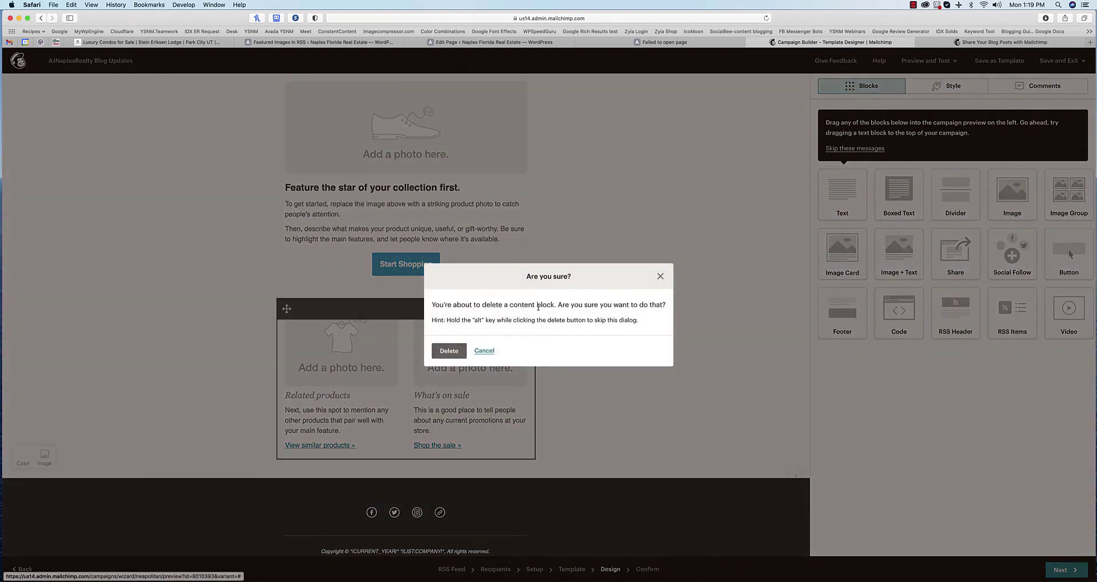
click(661, 276)
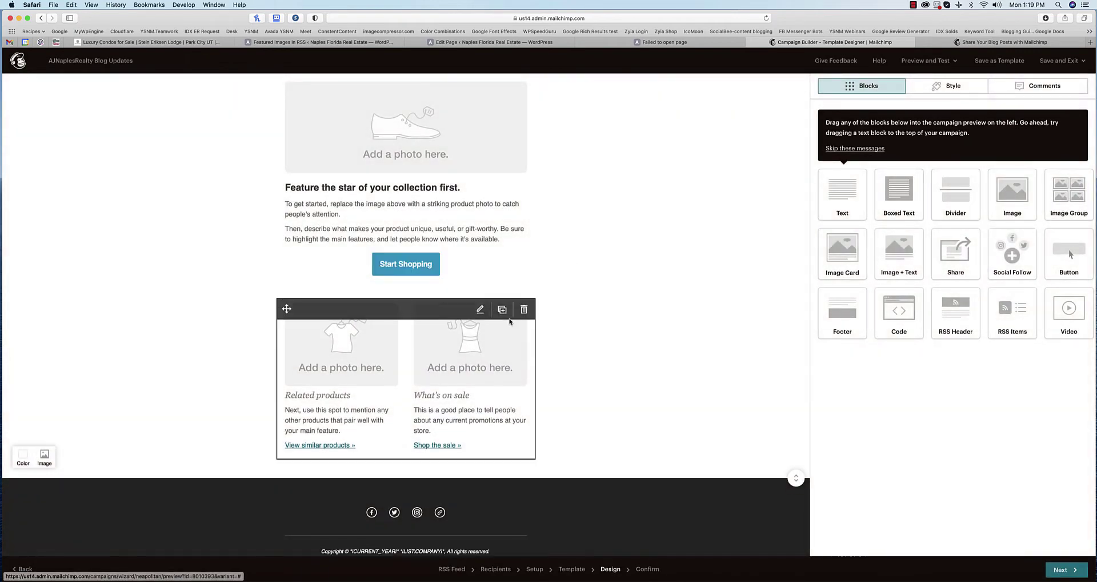
- Delete the two-column related products and sale block and the Start Shopping button block from the email layout
click(525, 308)
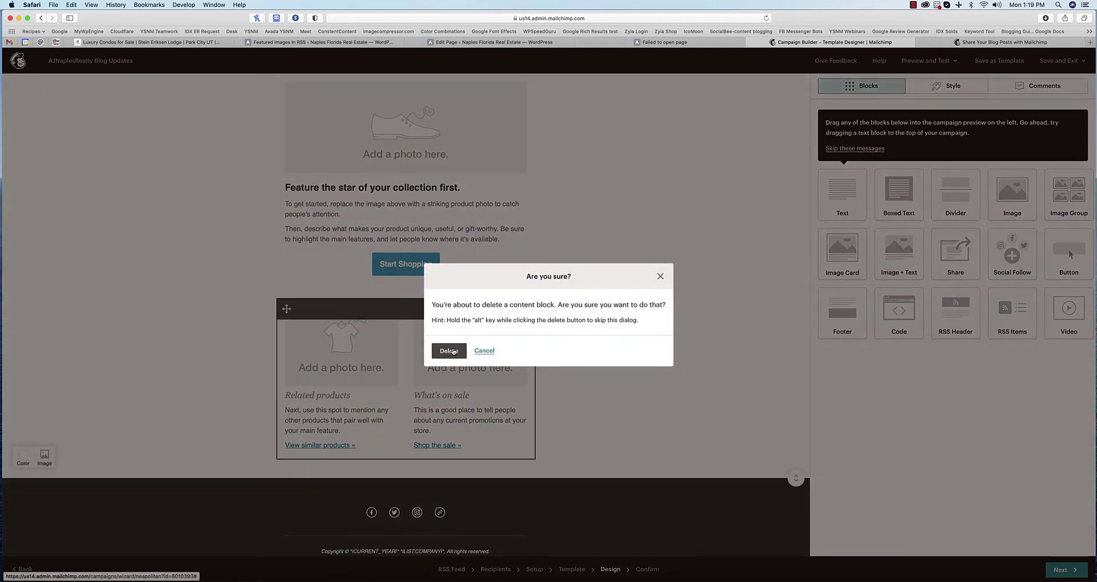
click(450, 350)
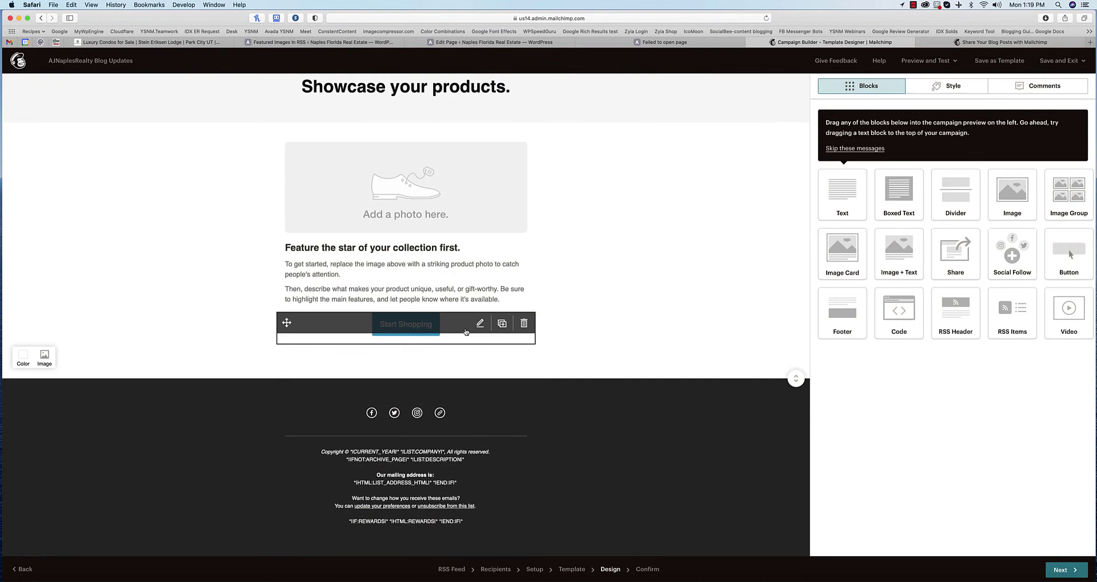
click(524, 323)
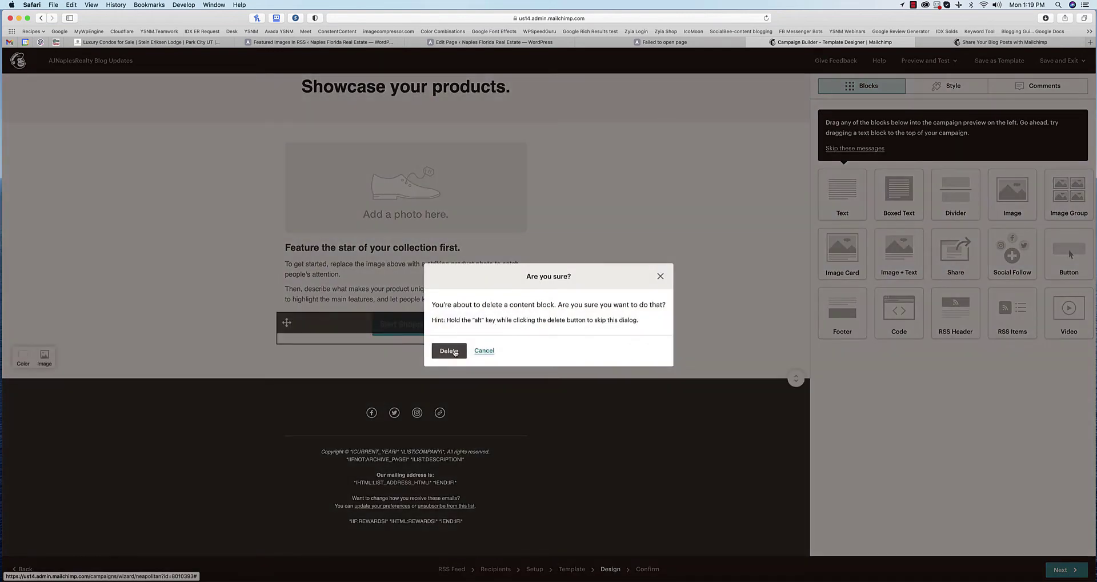
click(449, 350)
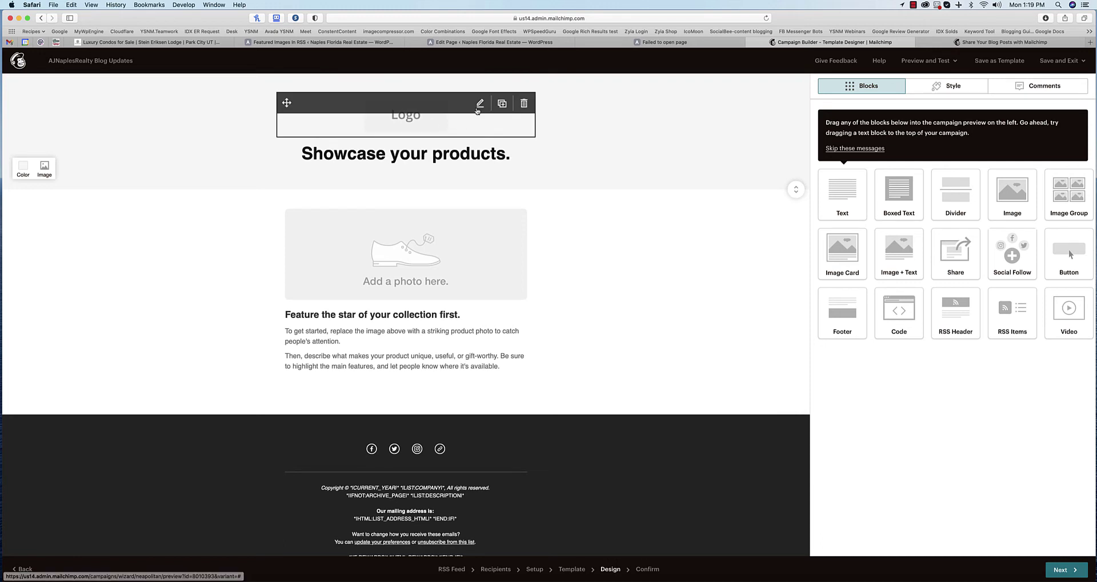
- Replace the header's logo placeholder with the gold AJ International Premium Real Estate logo from the uploaded files
click(479, 105)
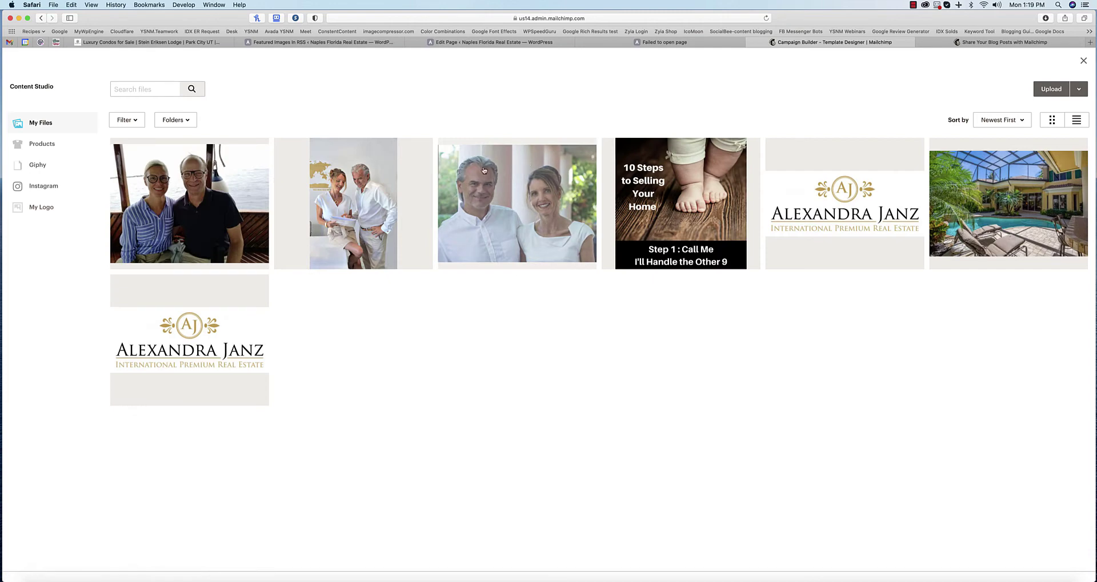
click(845, 207)
click(1071, 89)
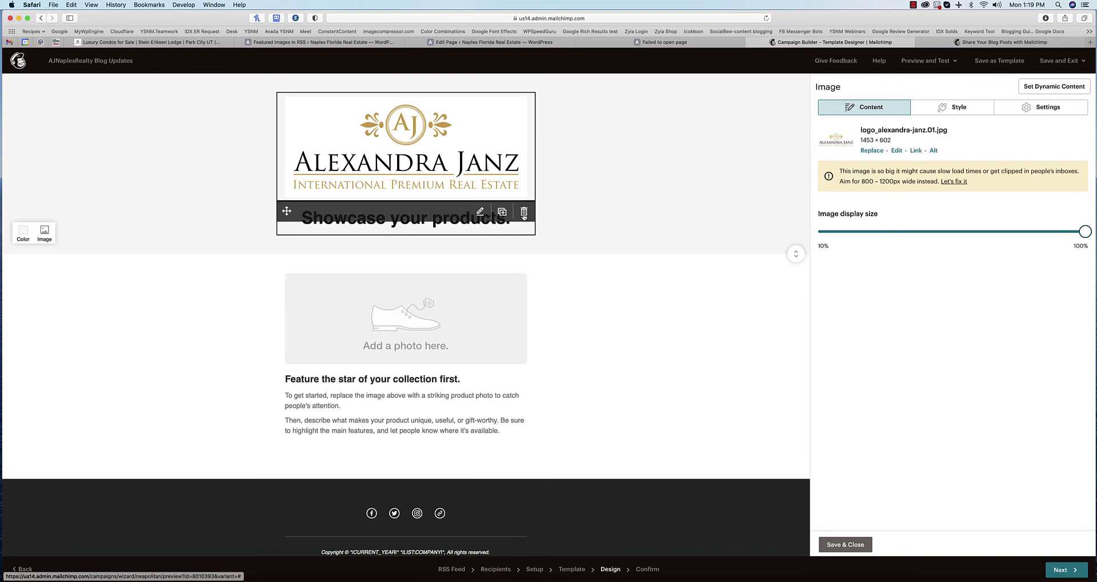
- Replace the "Showcase your products." heading with "AJ Naples Realty News" and save the text block
click(463, 224)
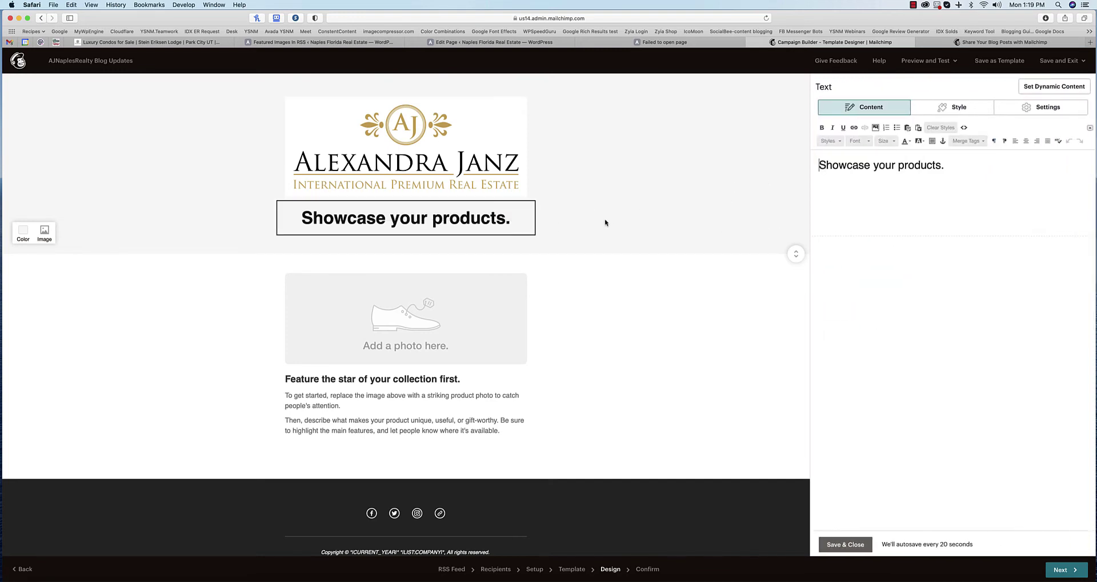
triple_click(900, 166)
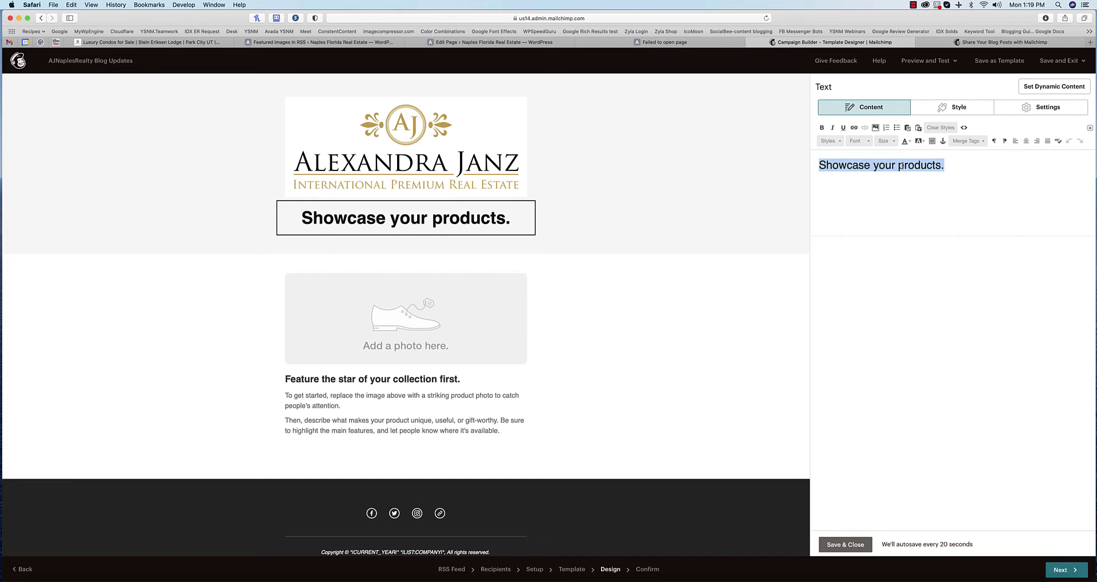
text(N)
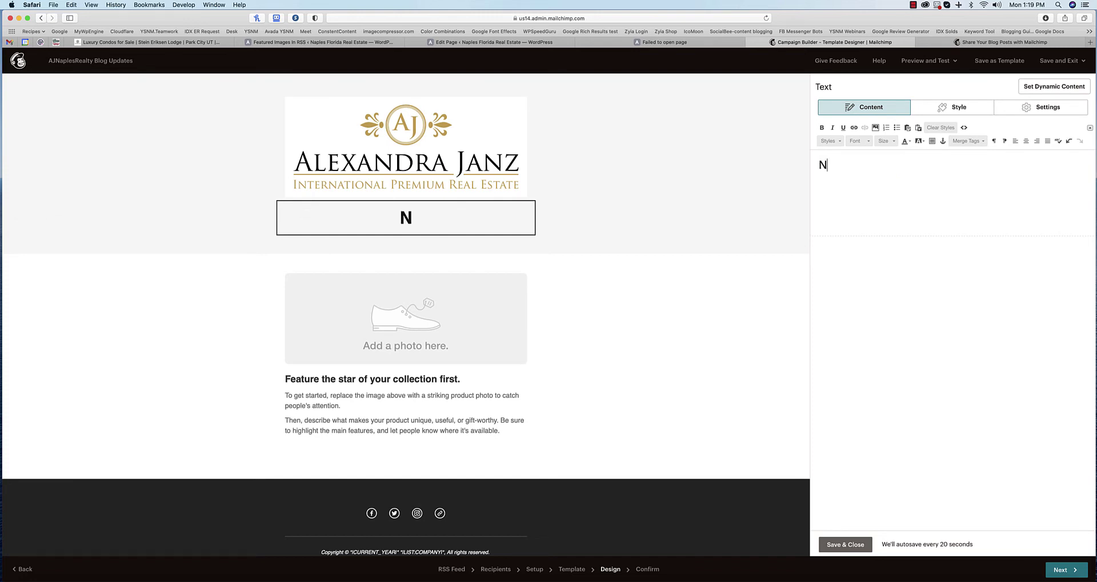
text(ews)
key(BackSpace)
key(BackSpace)
key(BackSpace)
key(BackSpace)
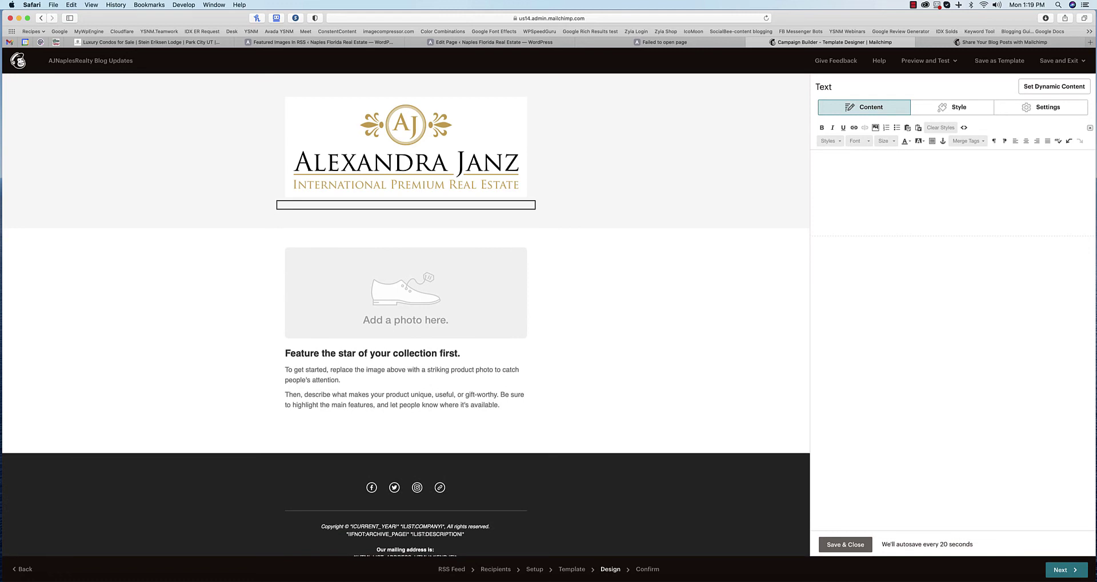
text(AJ Nap)
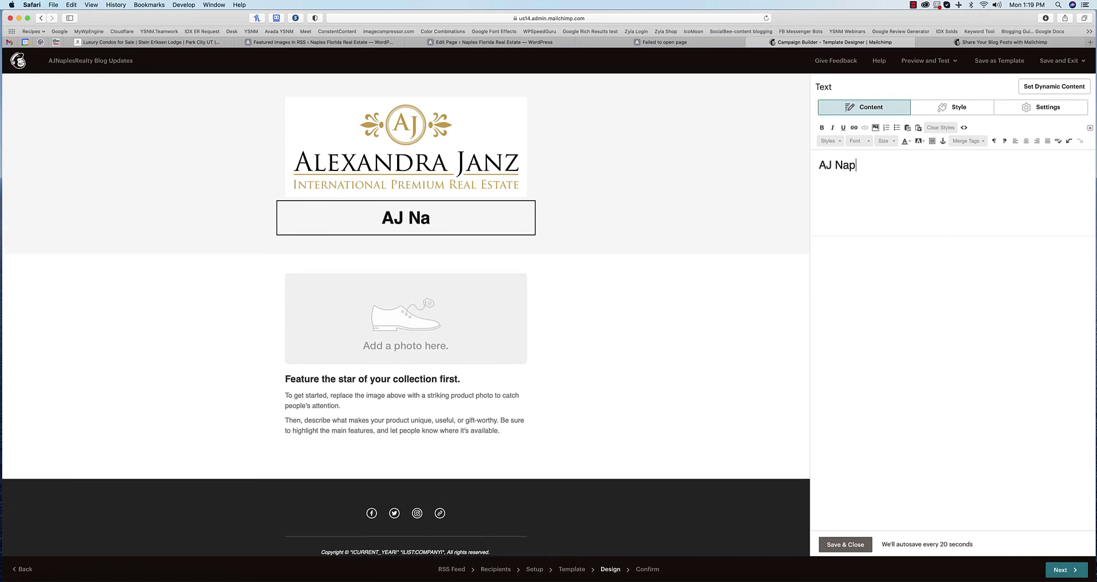
text(les Realt)
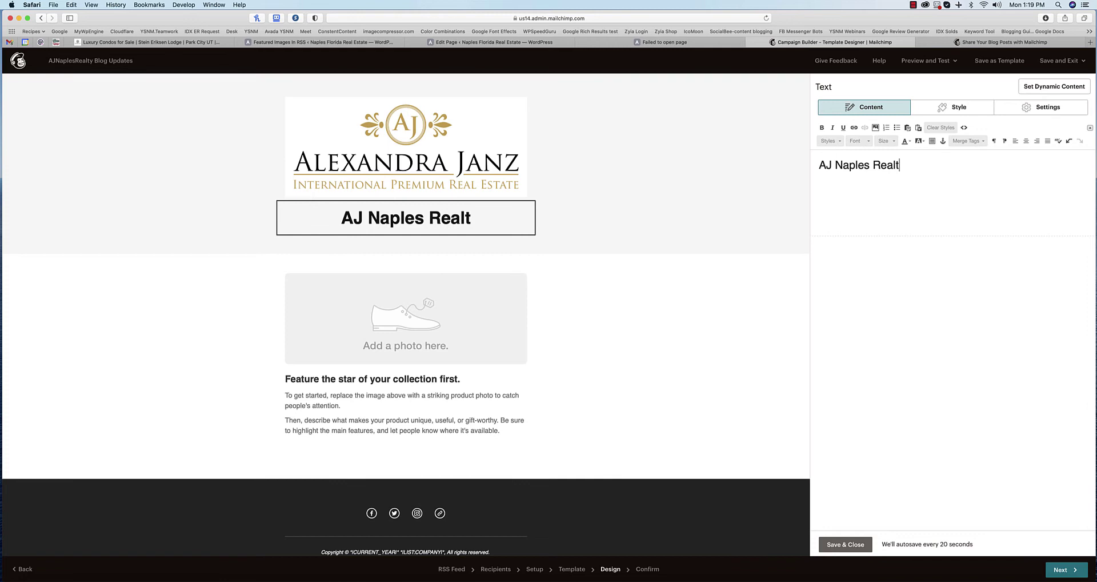
text(y News)
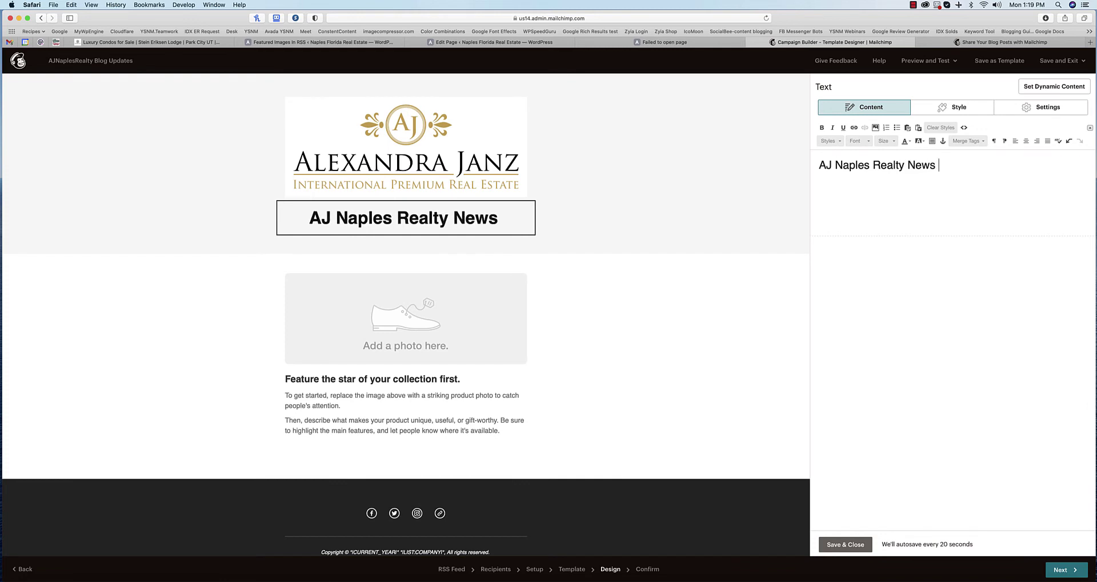
key(BackSpace)
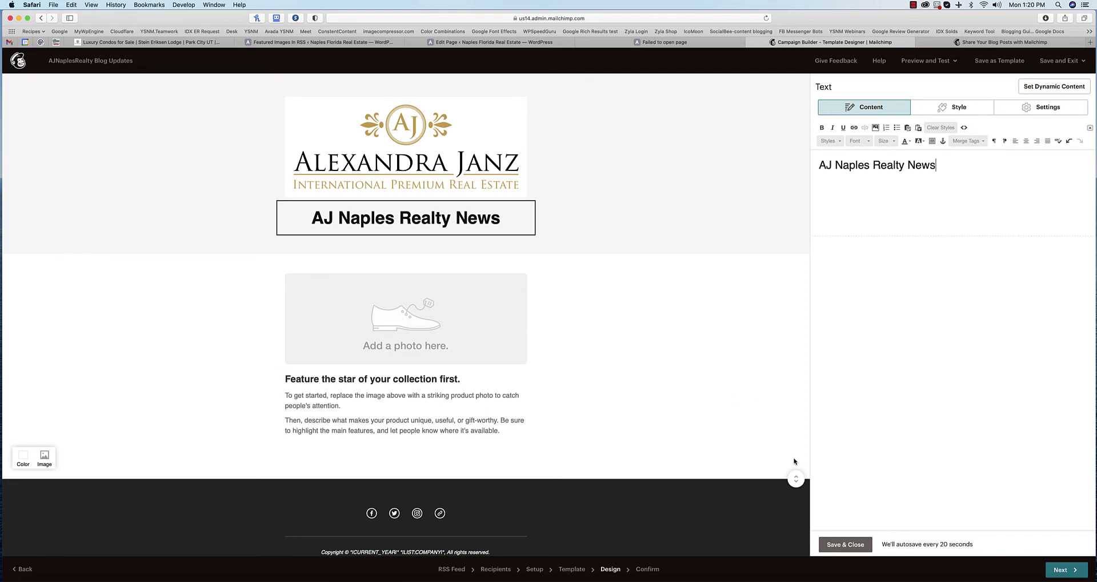
click(856, 545)
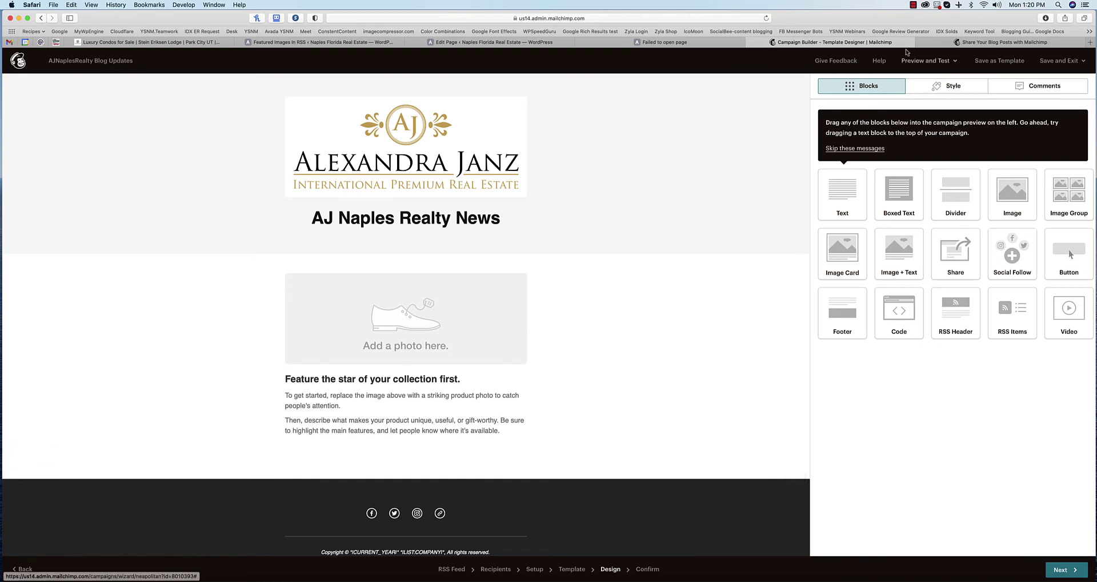
- Check the design and confirm instructions in the Mailchimp help article about sharing blog posts
click(1000, 42)
scroll(560, 329, down, 10)
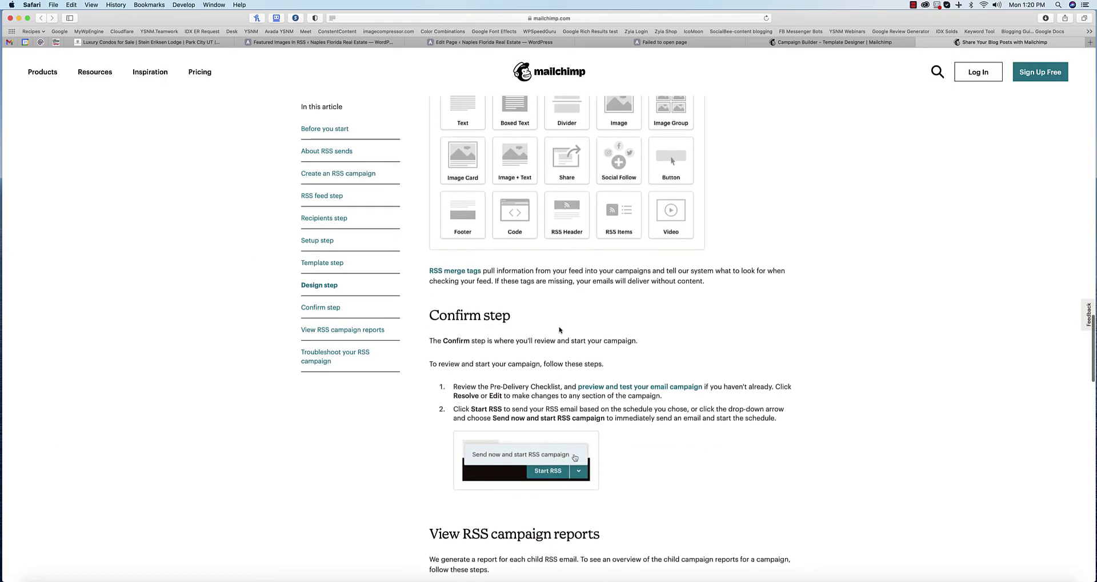
scroll(559, 329, down, 5)
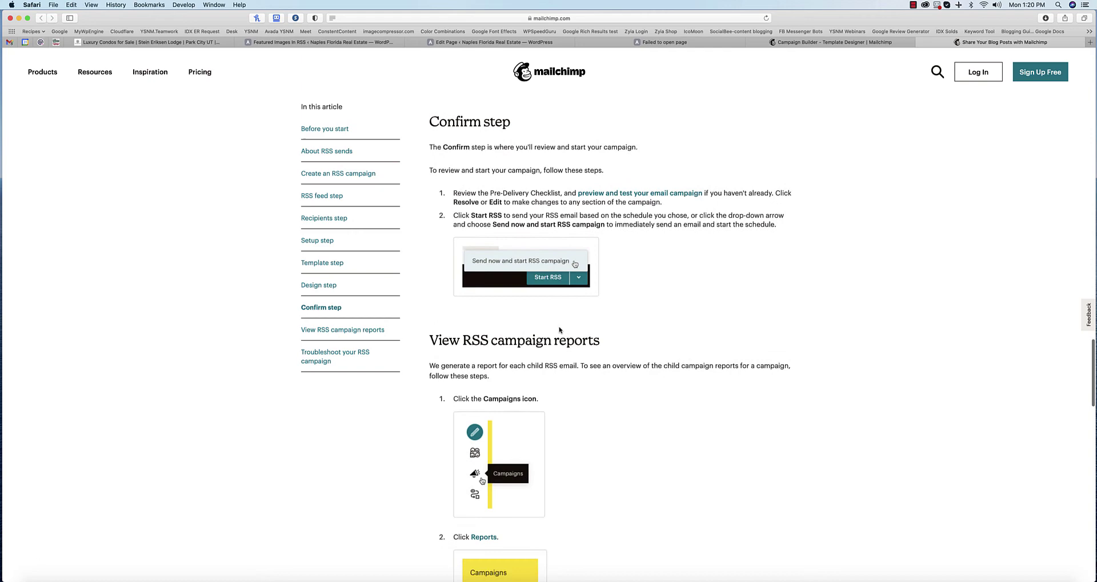
scroll(560, 329, up, 2)
scroll(560, 329, up, 6)
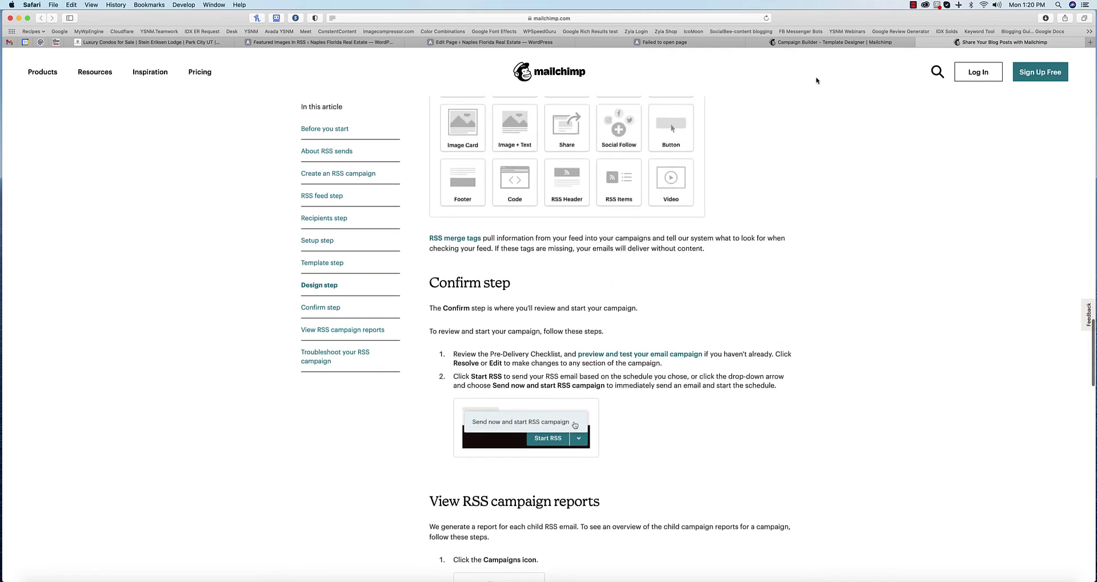
- Return to the campaign's template designer and delete the photo placeholder block below the heading
click(834, 42)
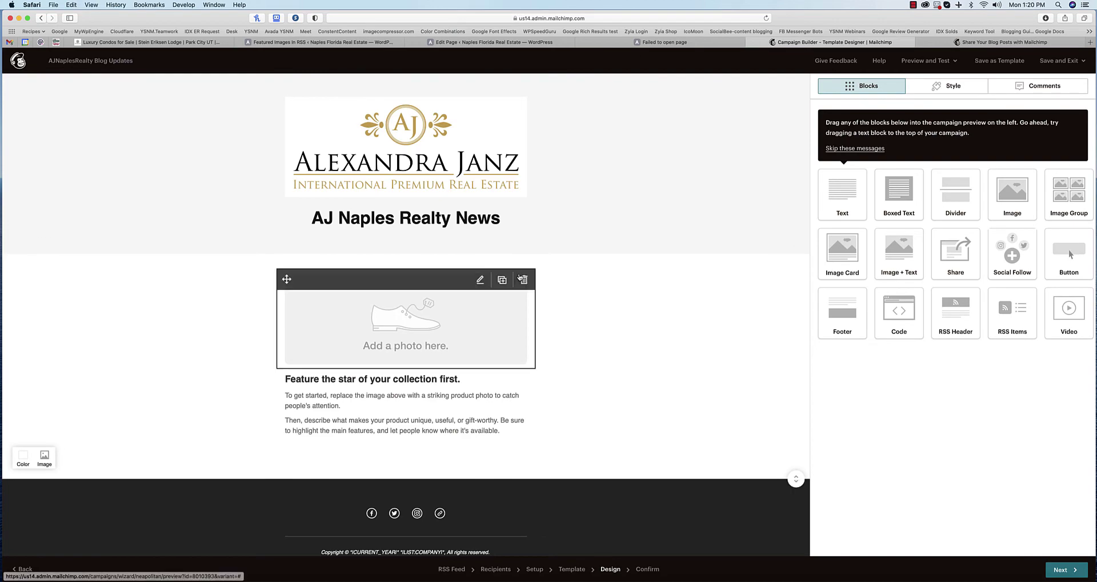
click(520, 279)
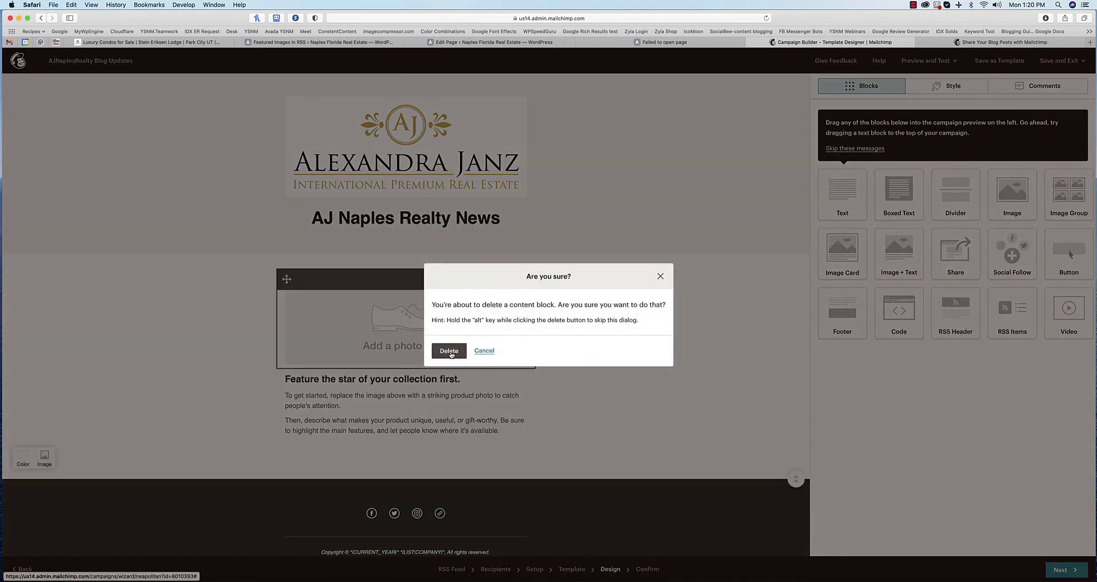
click(449, 351)
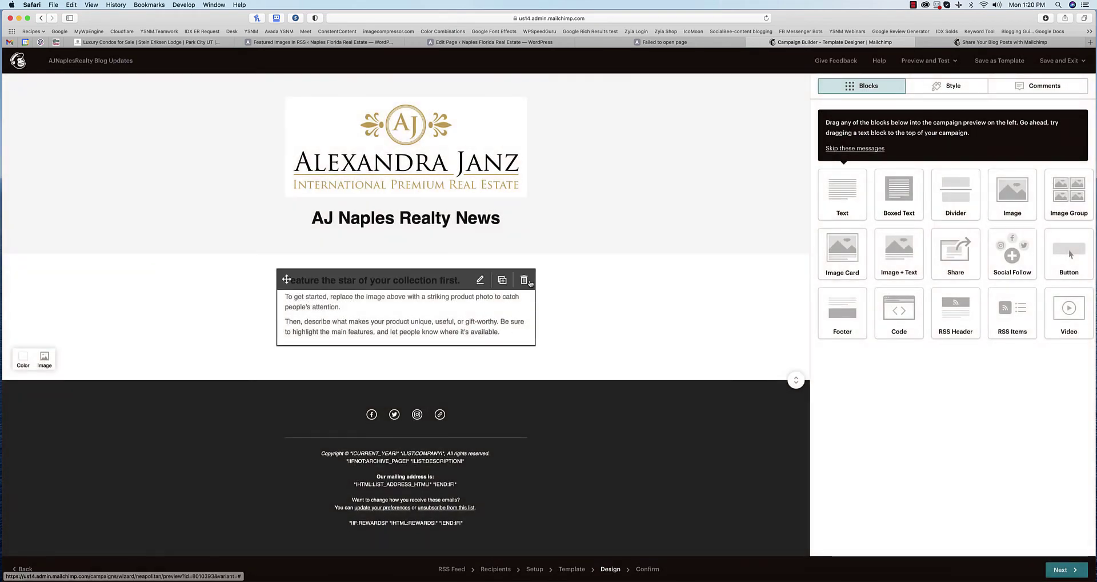
- Clear all text from the "Feature the star of your collection first." block and check its dynamic content settings
click(526, 281)
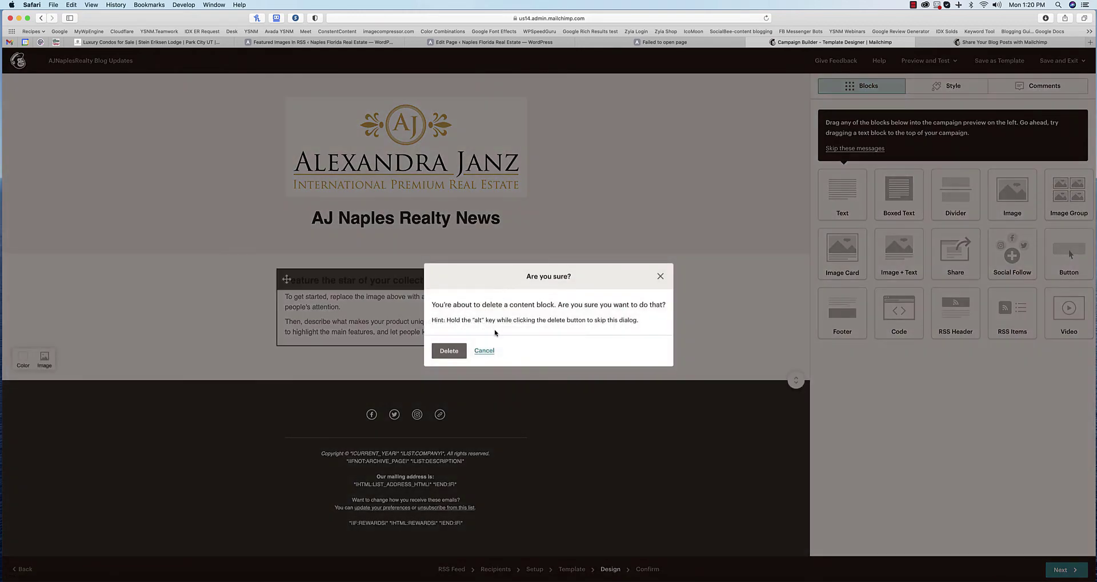
click(483, 351)
click(454, 302)
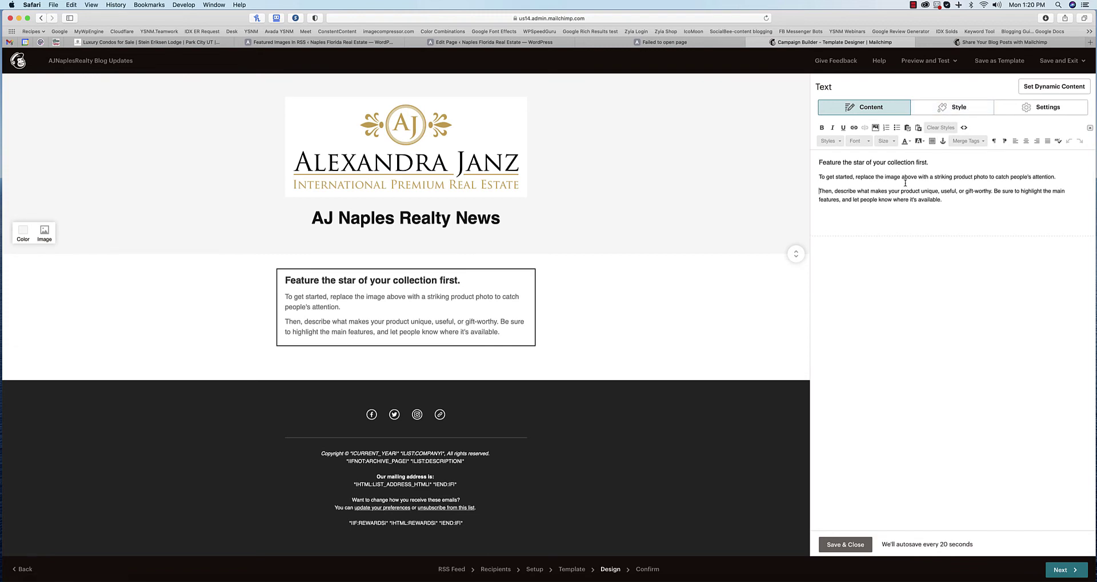
key(super+a)
key(BackSpace)
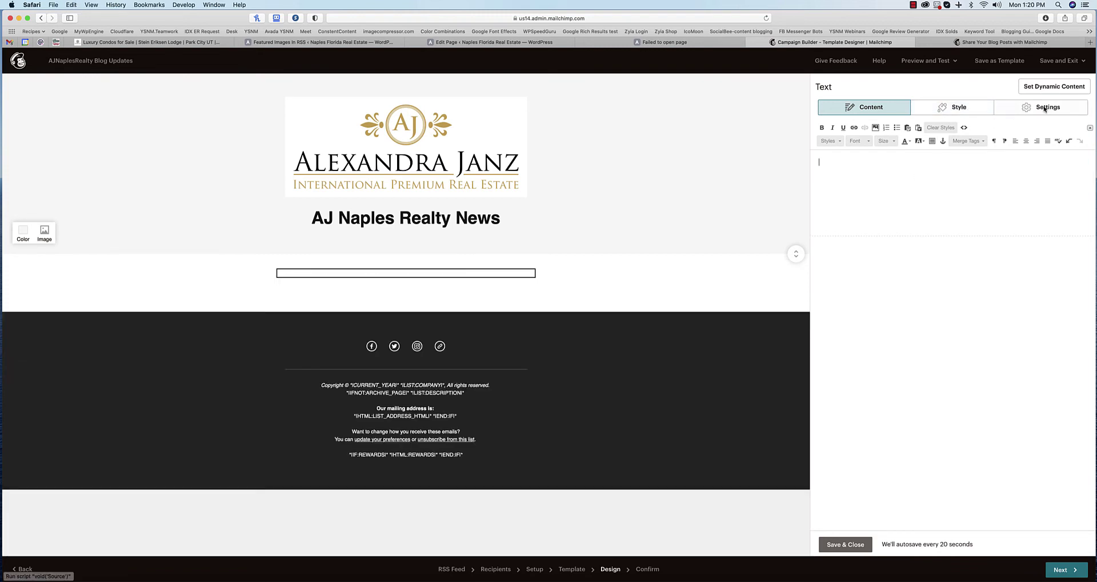
click(1052, 86)
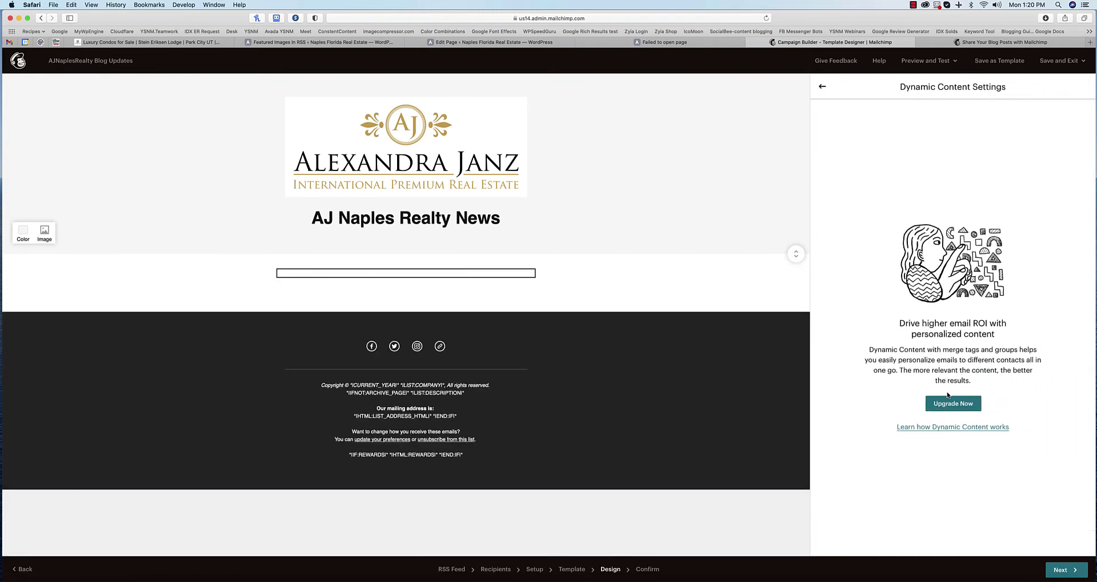
click(823, 86)
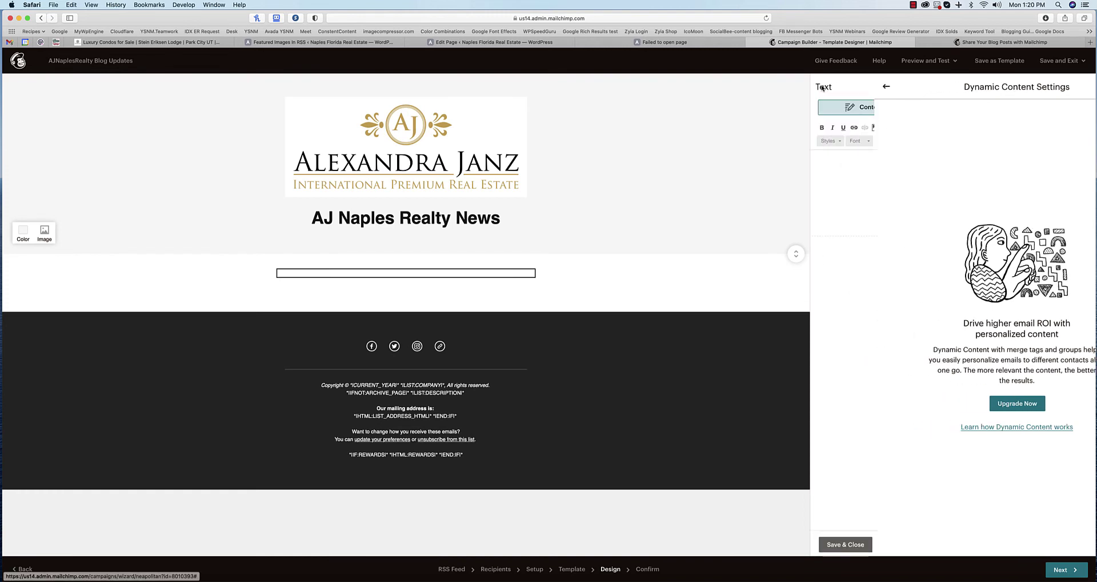
- Delete the empty text block between the header and the footer
click(521, 281)
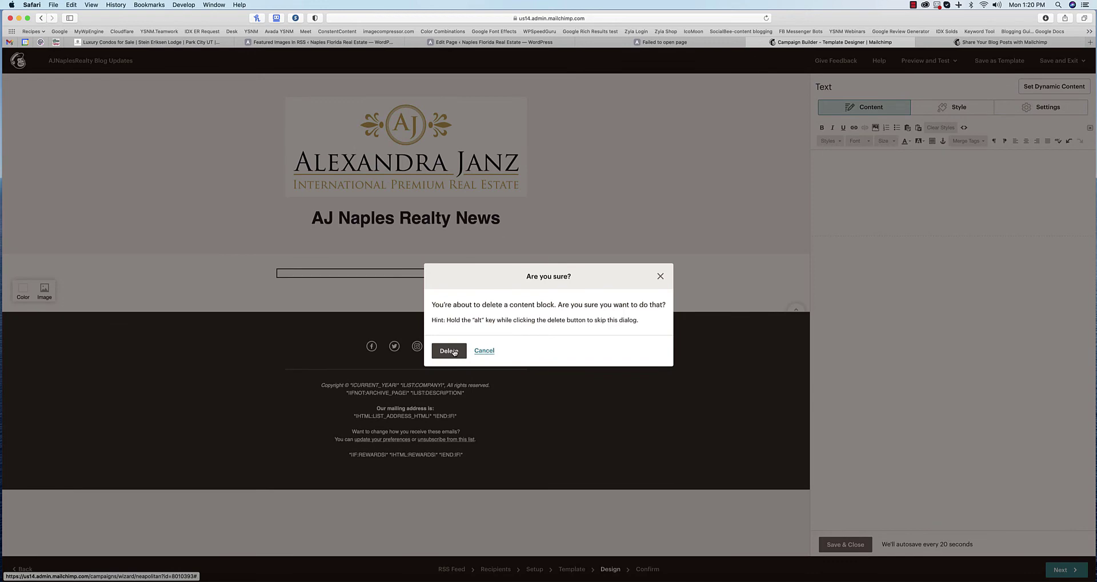
click(455, 352)
- Read the help article's Design step about RSS content blocks and return to the campaign's template designer
click(946, 43)
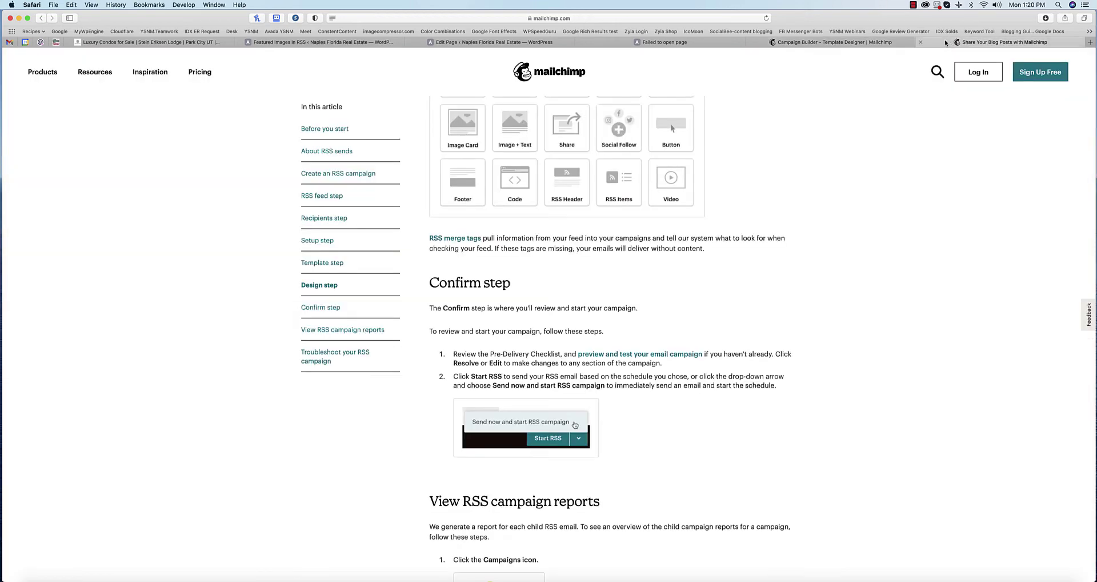
scroll(650, 199, up, 5)
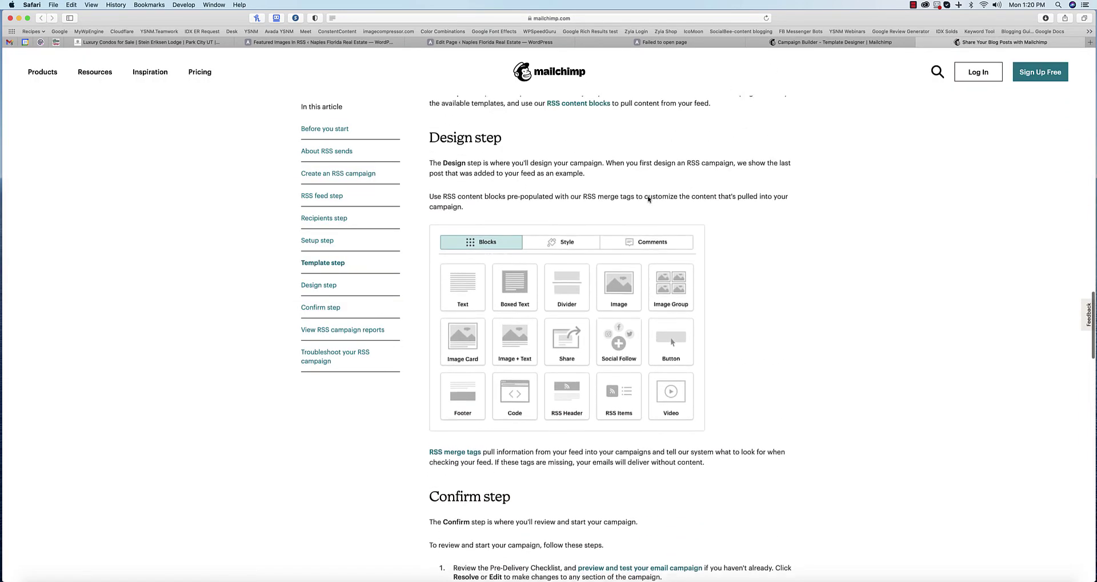
scroll(649, 199, up, 1)
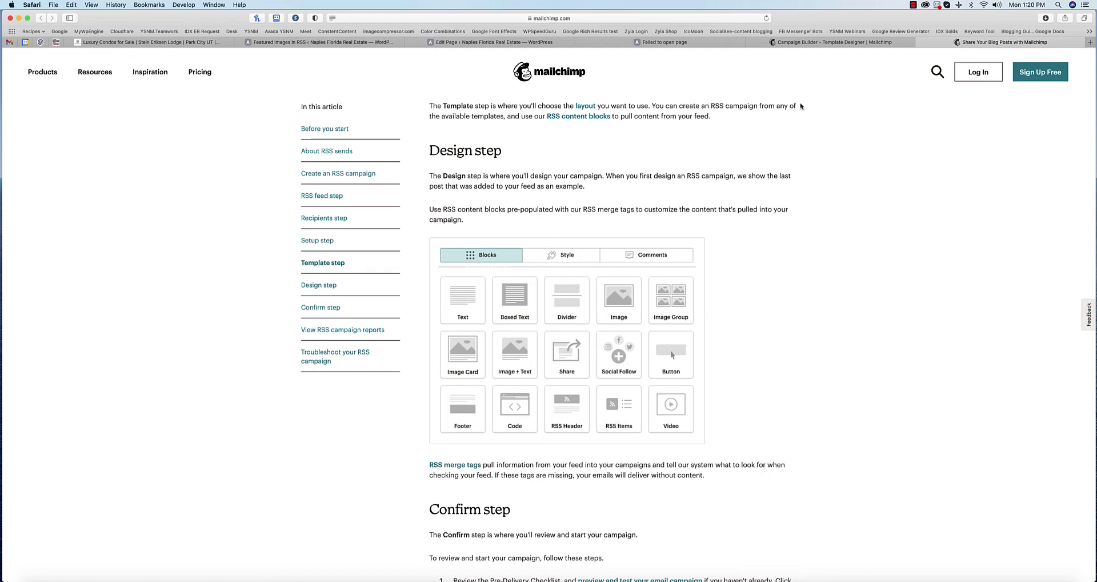
click(811, 41)
mouse_move(398, 281)
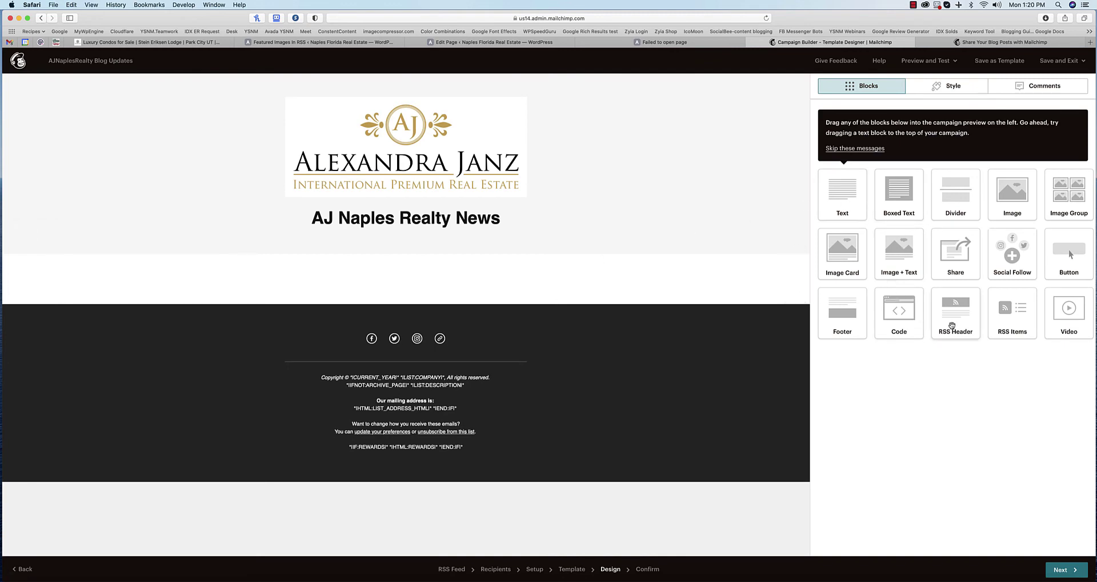
- Add an RSS Header block in the Basic style between the heading and the footer, and save it
drag(953, 324, 422, 265)
drag(960, 324, 362, 273)
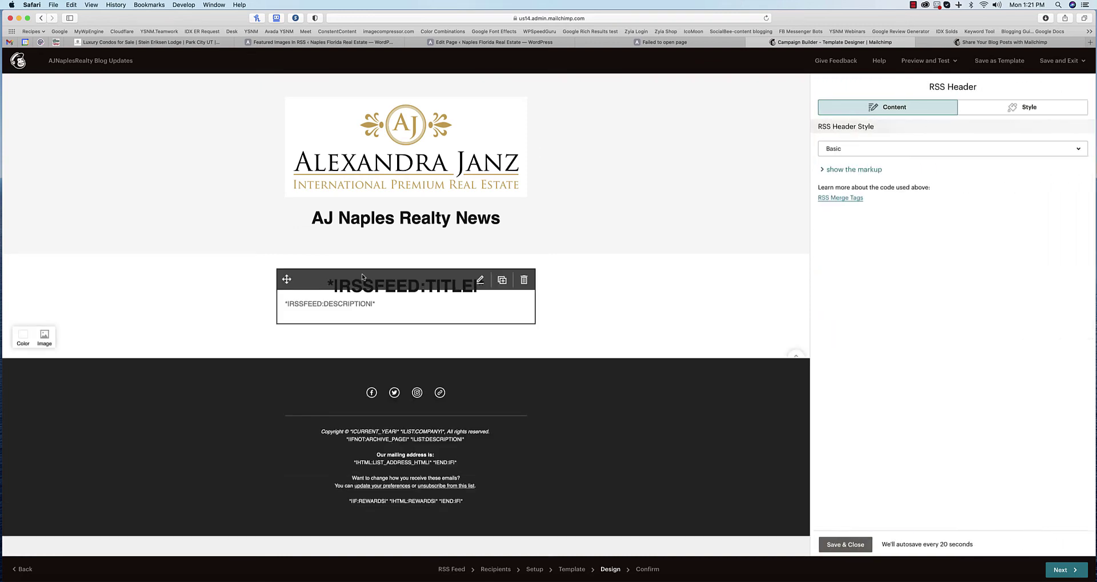
click(843, 547)
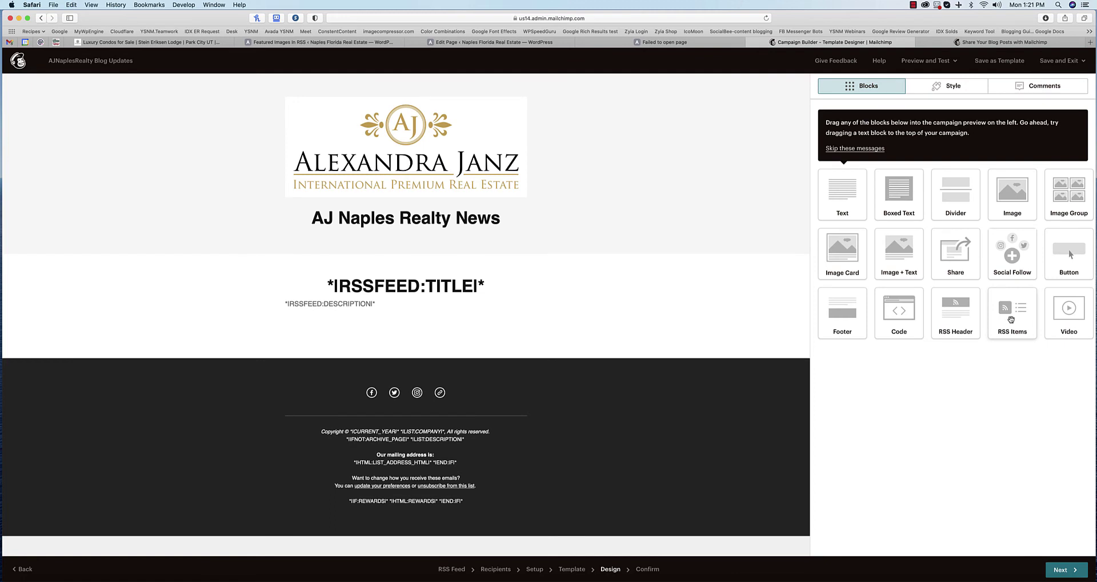
- Add an RSS Items block in the Excerpts style below the RSS header, check its markup and style settings, and save it
drag(1012, 319, 469, 340)
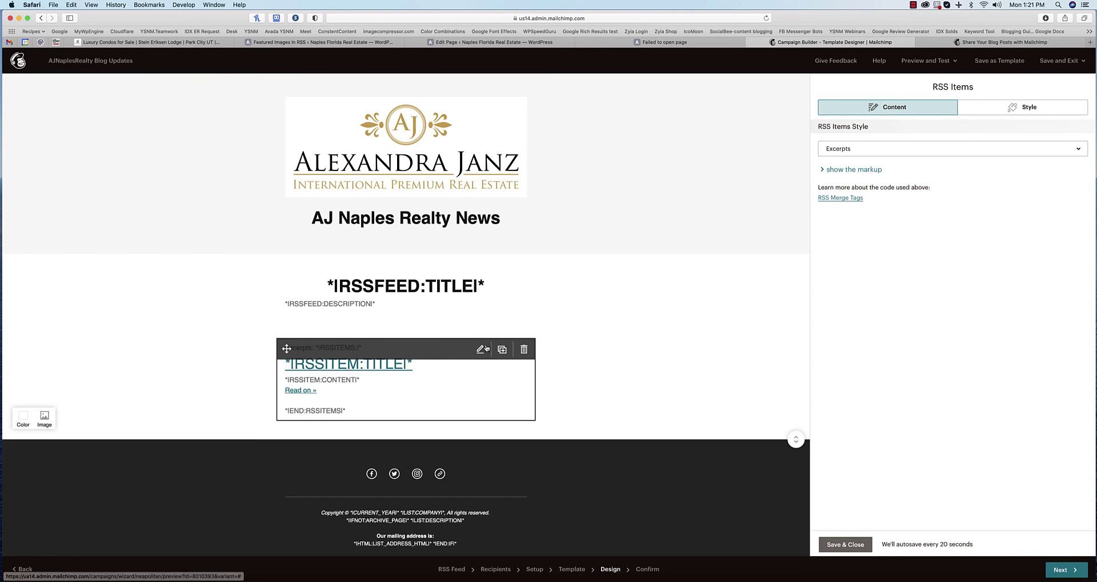
click(856, 170)
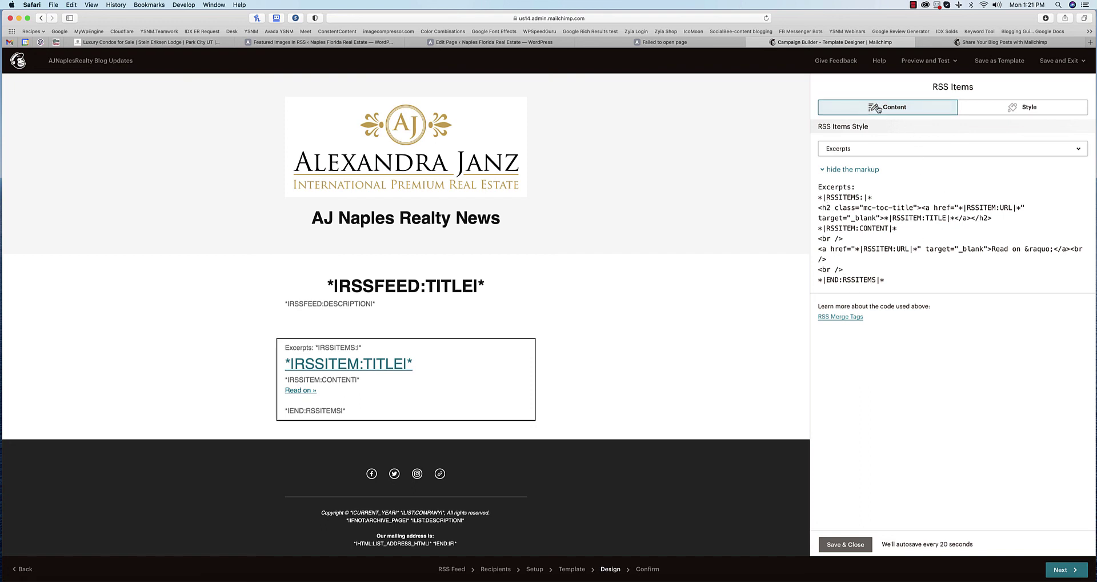
click(979, 109)
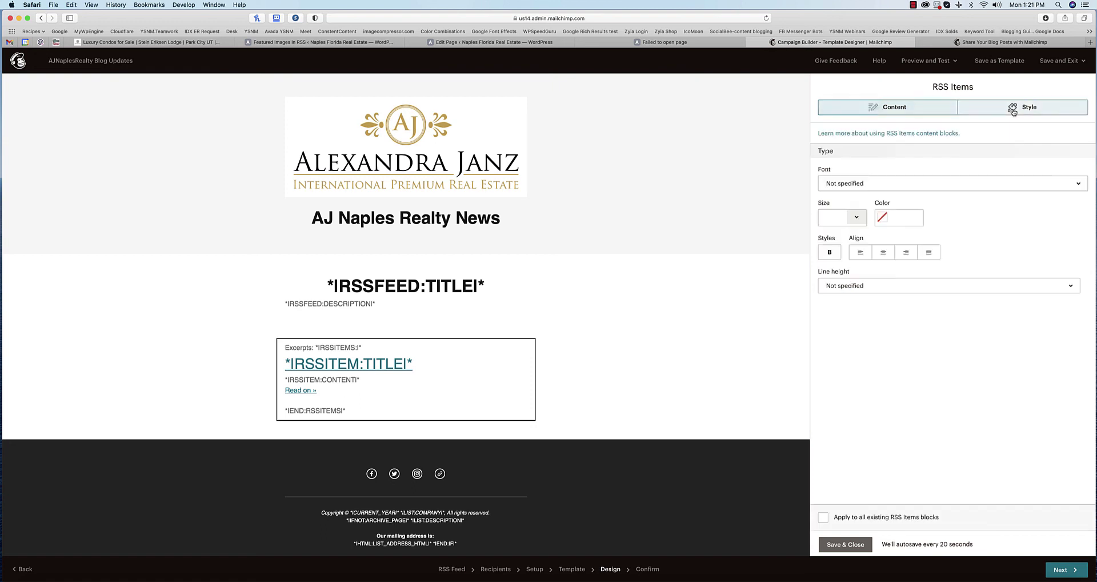
click(895, 108)
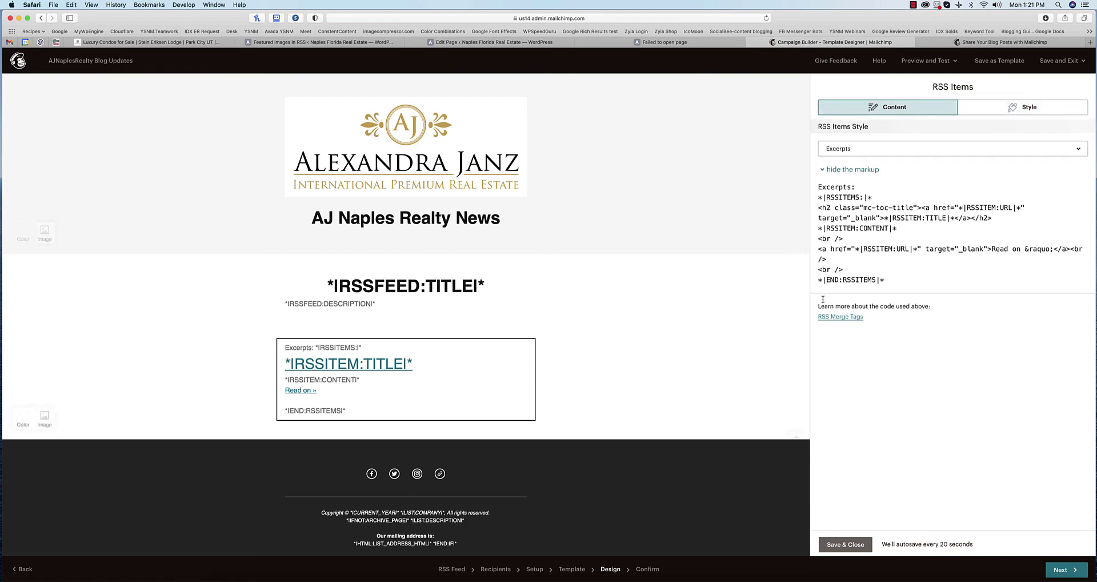
click(846, 544)
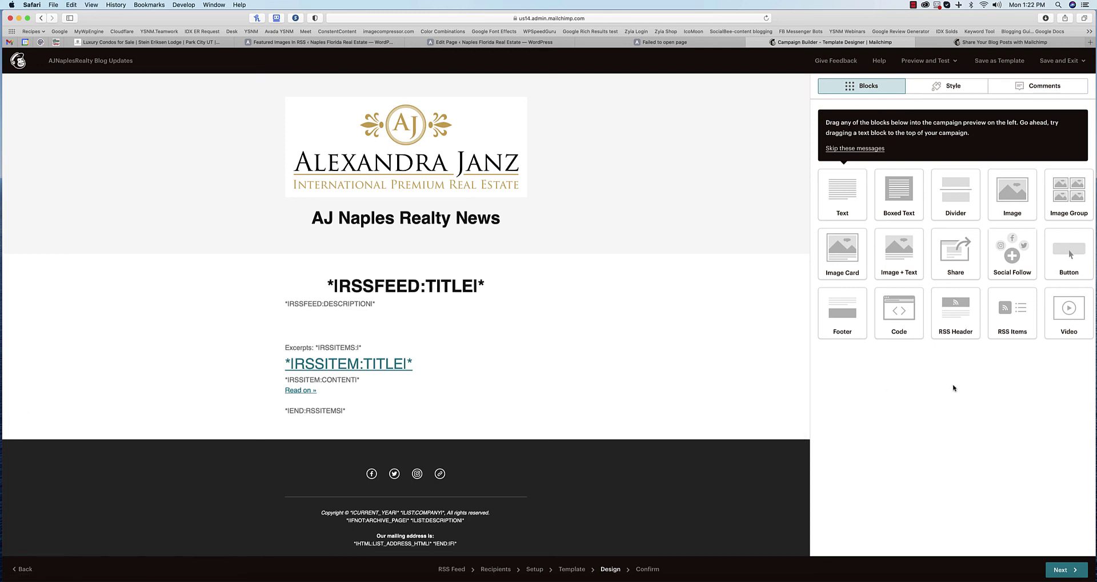
- Proceed to the campaign's Confirm step, review the pre-delivery checklist, and save the Social Cards settings with customized cards disabled
click(1070, 570)
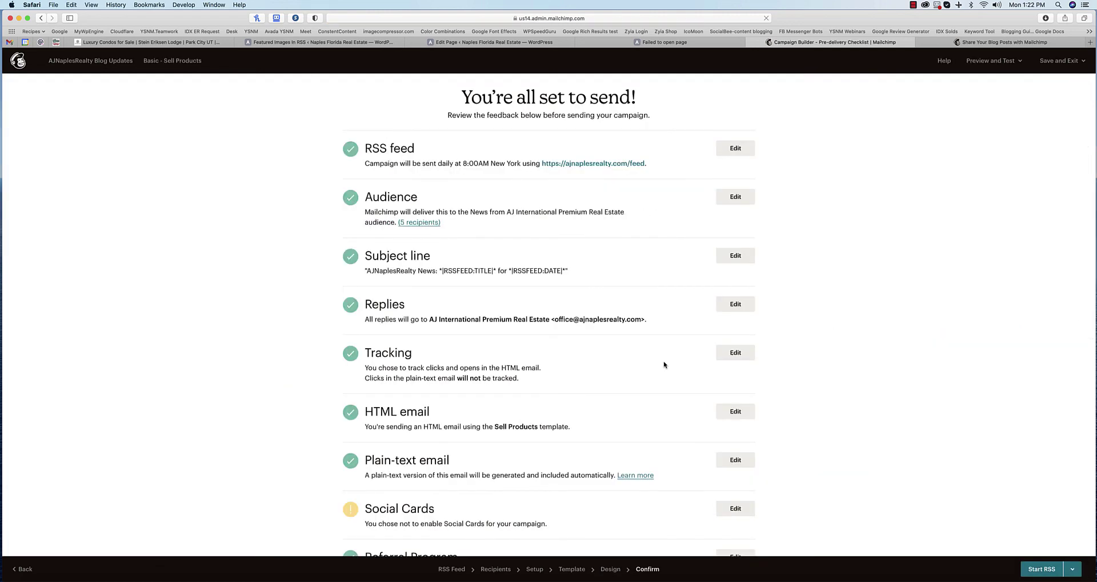
scroll(664, 364, down, 2)
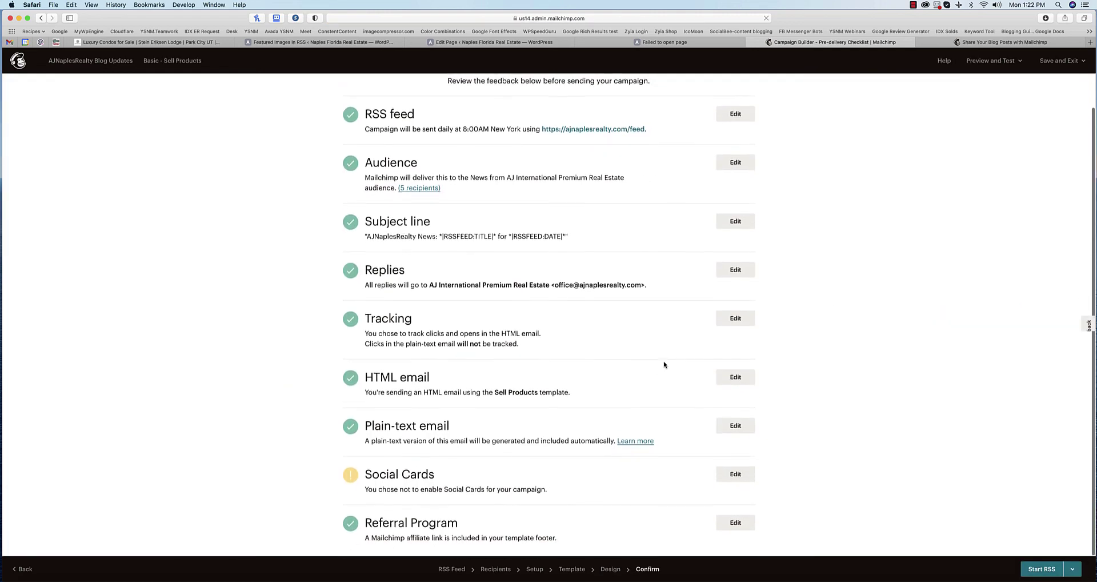
click(741, 479)
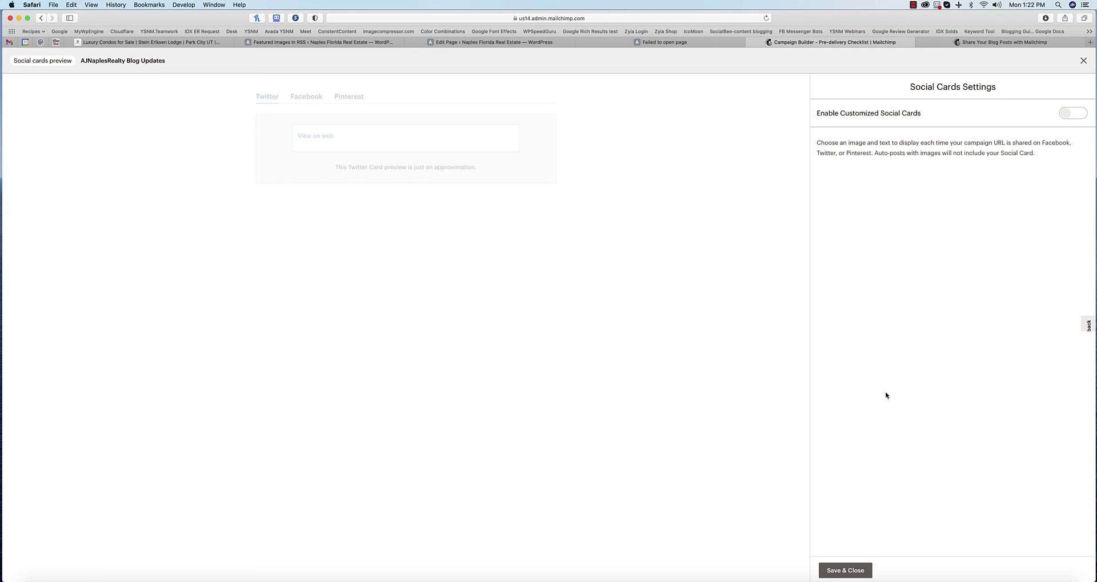
click(848, 570)
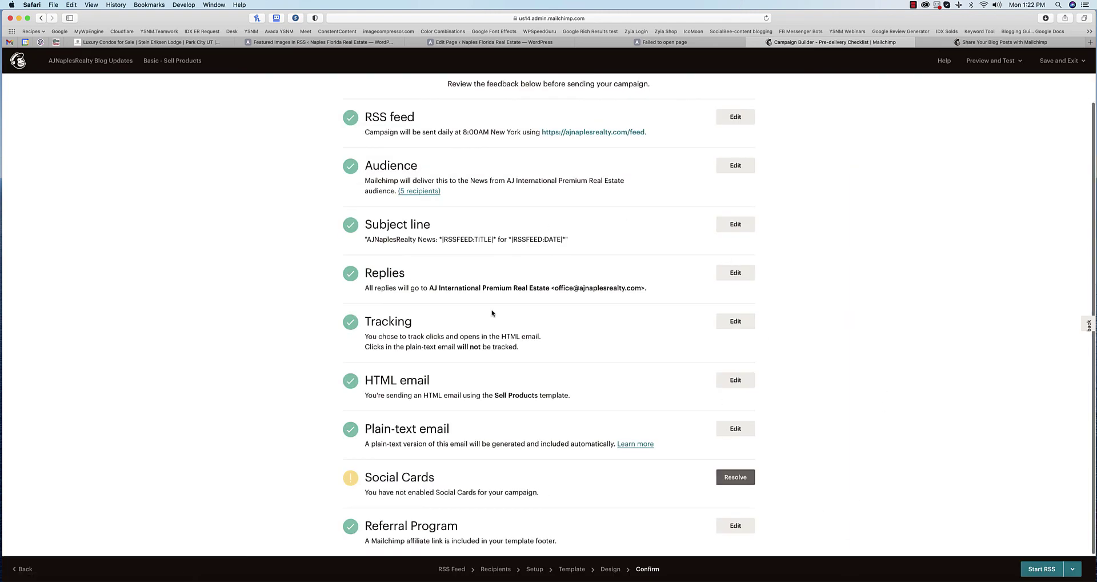
- Start the RSS campaign and confirm sending new posts to the audience
click(1042, 569)
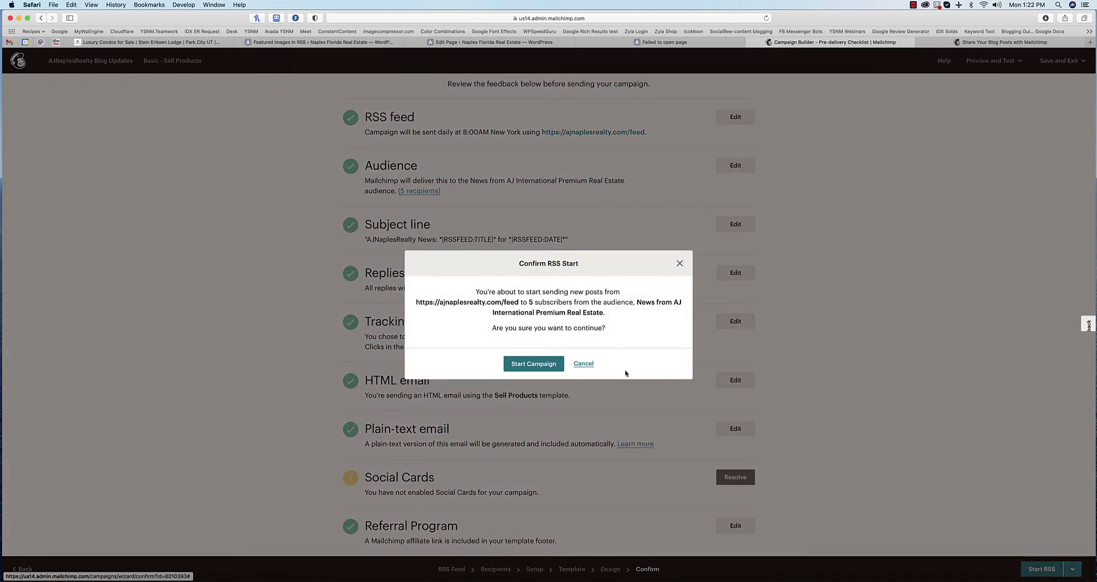
click(535, 364)
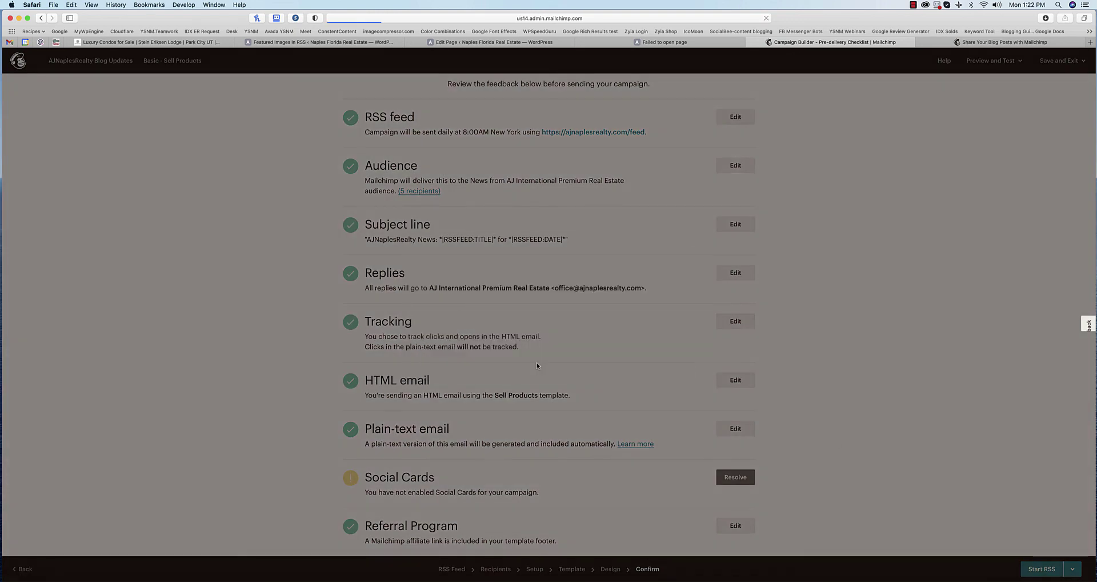